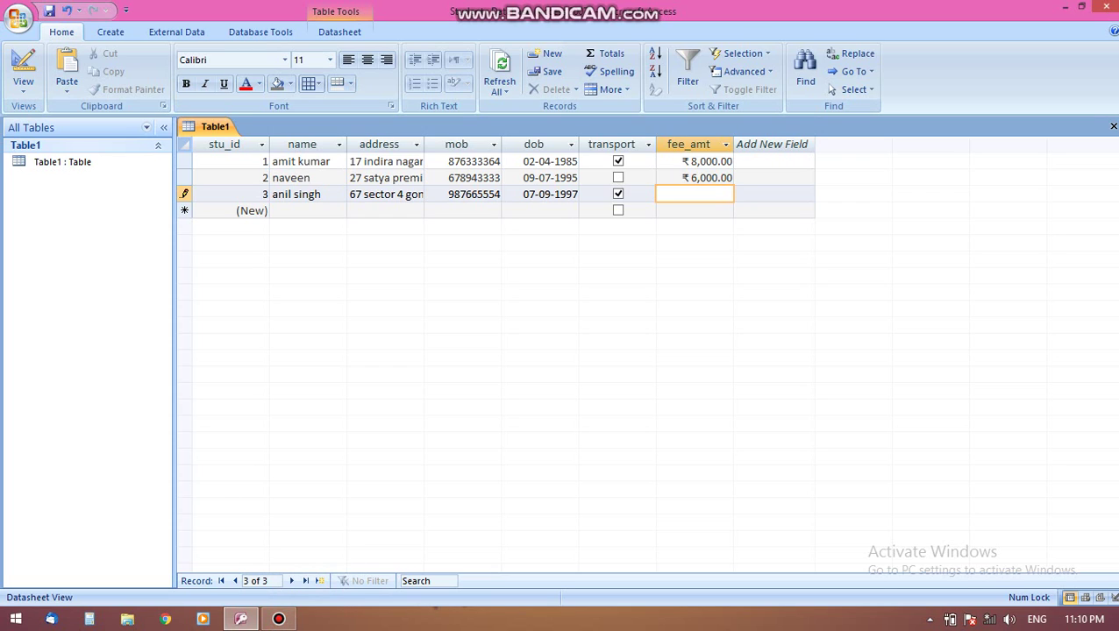
Set the third student's fee_amt to 5000 and enter the student's name in a new fourth record
text(5000)
click(306, 211)
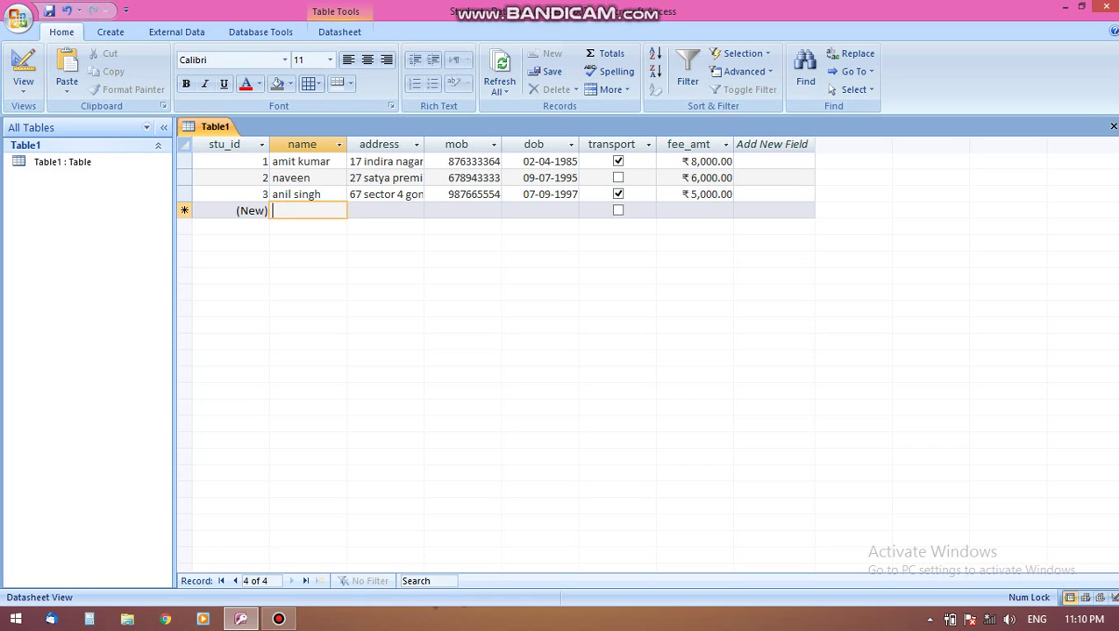
text(vijay)
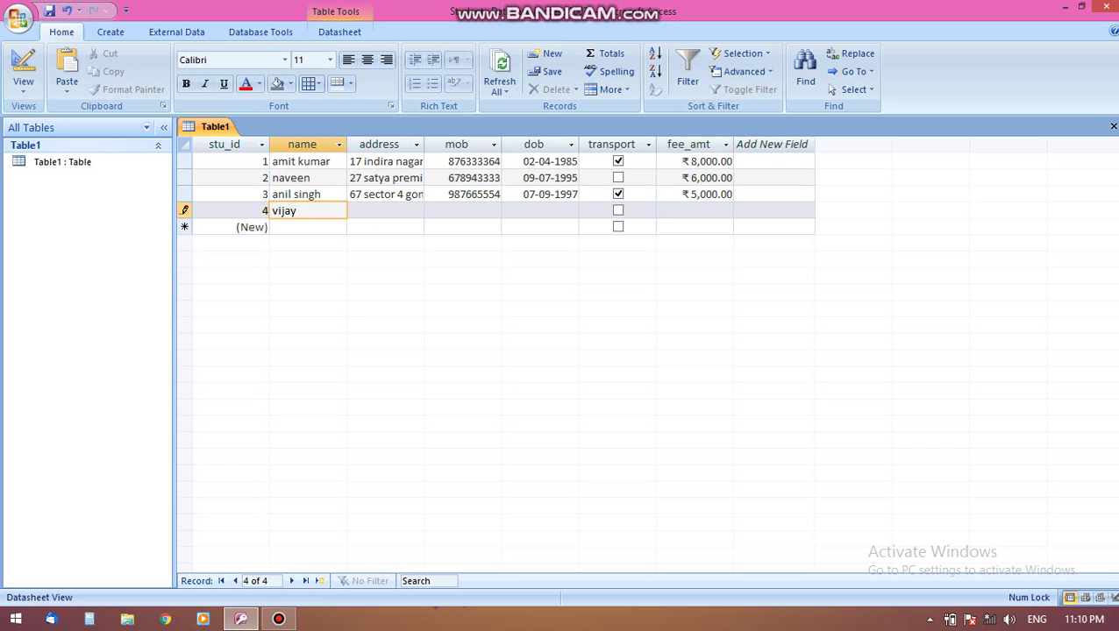
Fill in the fourth student's address
click(386, 210)
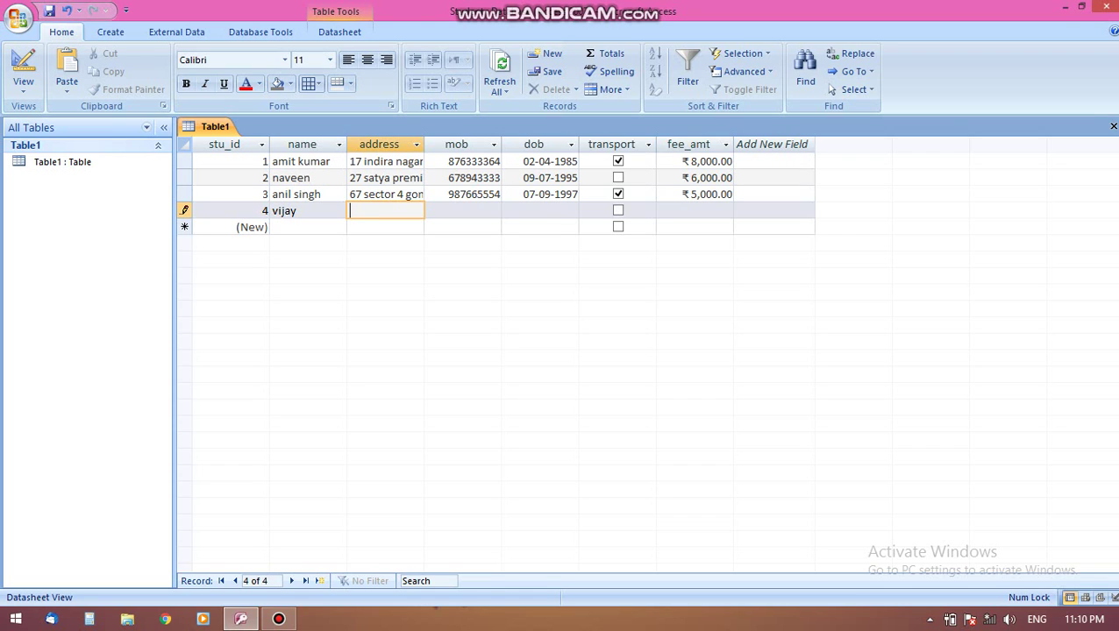
text(56)
text( srcto)
text(r 7)
text( char)
text(bagh)
text( lko)
Enter the fourth student's mobile number and date of birth
click(462, 211)
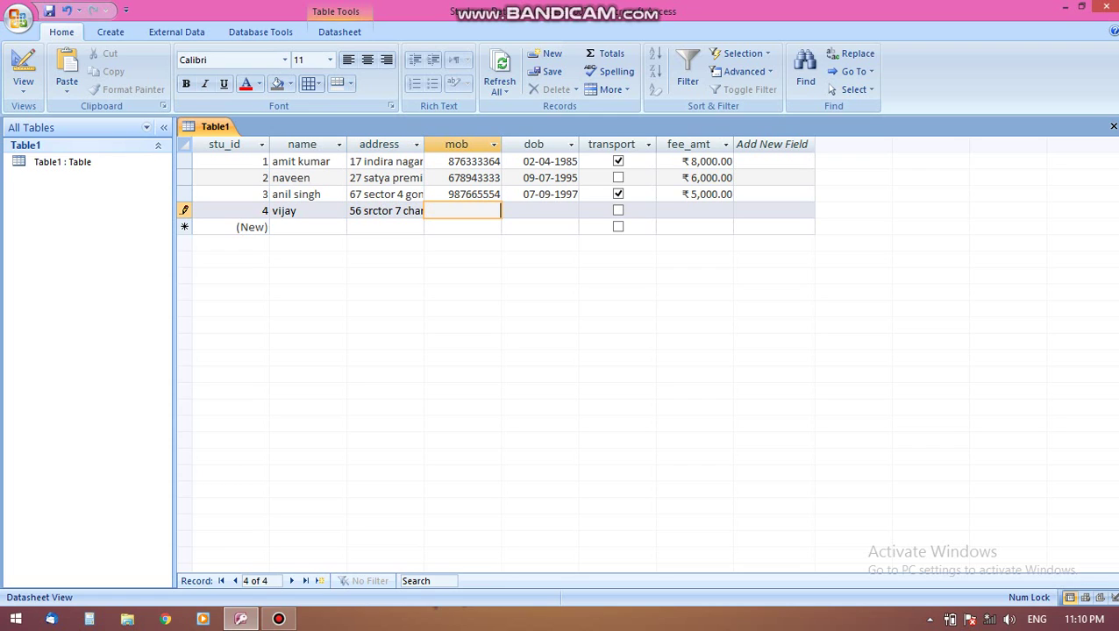
text(787655444)
click(539, 210)
text(0)
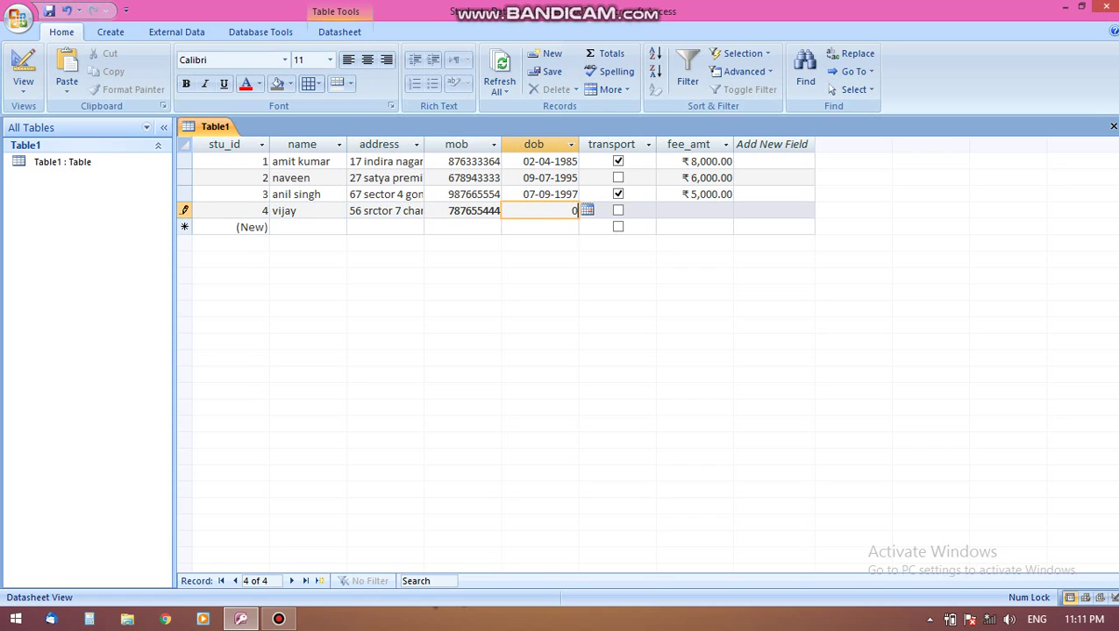
text(6-04-2000)
Mark transport as Yes for the fourth student and set the fee_amt to 40000
key(Tab)
key(space)
key(Tab)
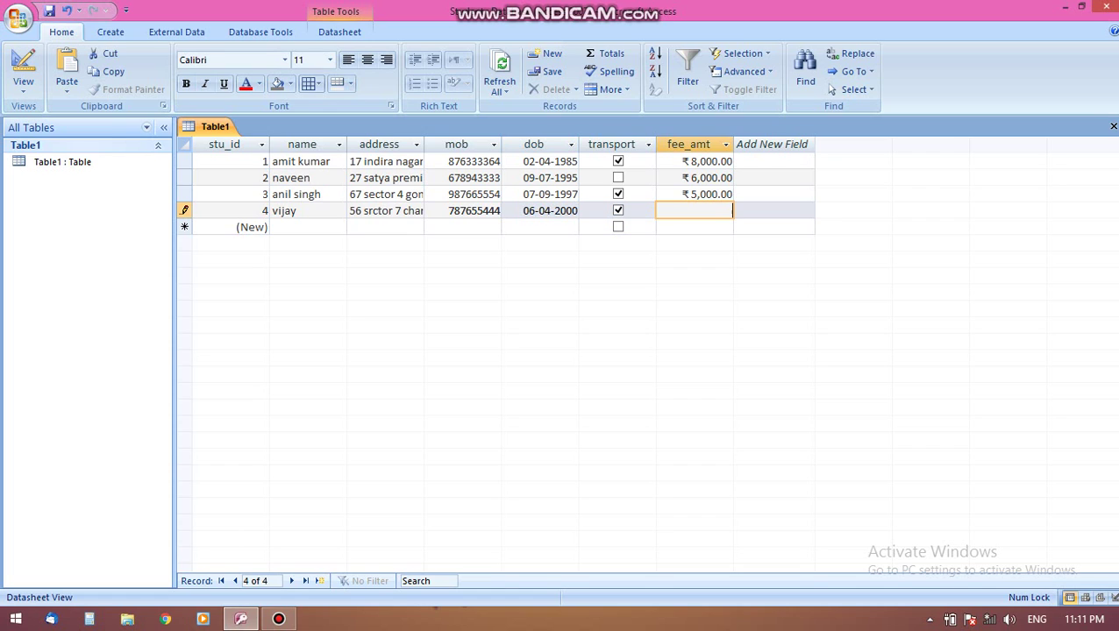
text(40000)
key(Tab)
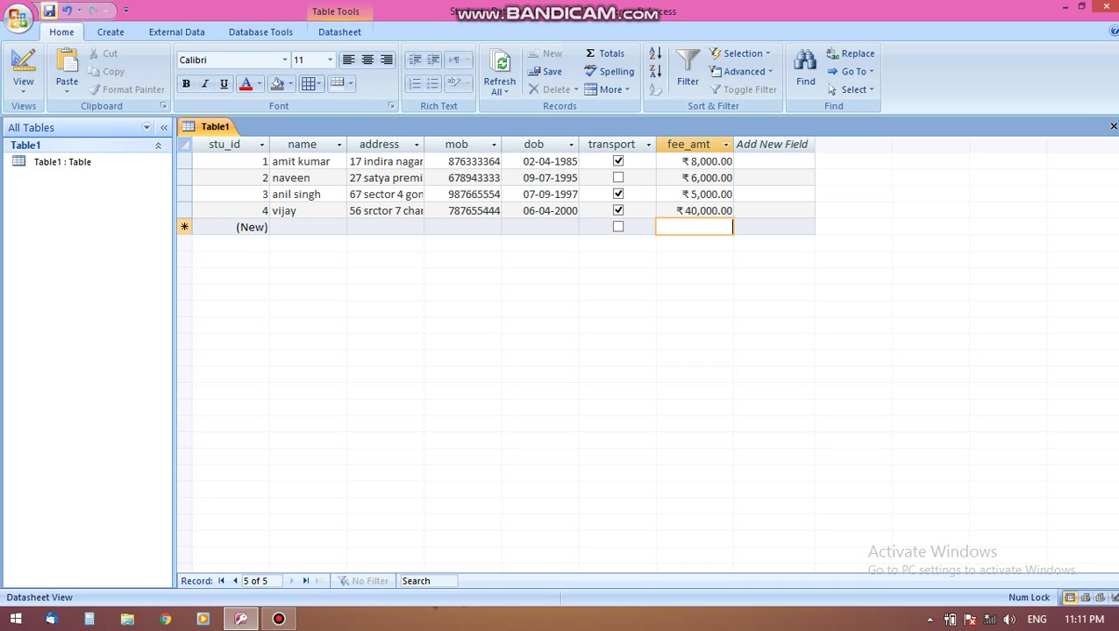
Switch Table1 to Design View and go to the empty field name below fee_amt
click(23, 88)
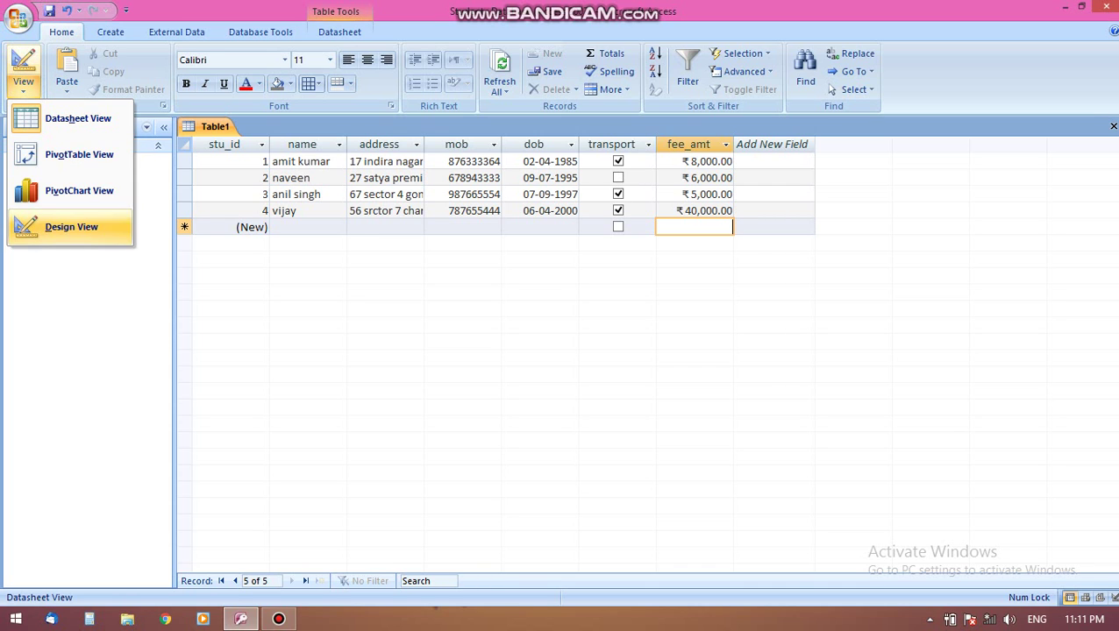
click(71, 227)
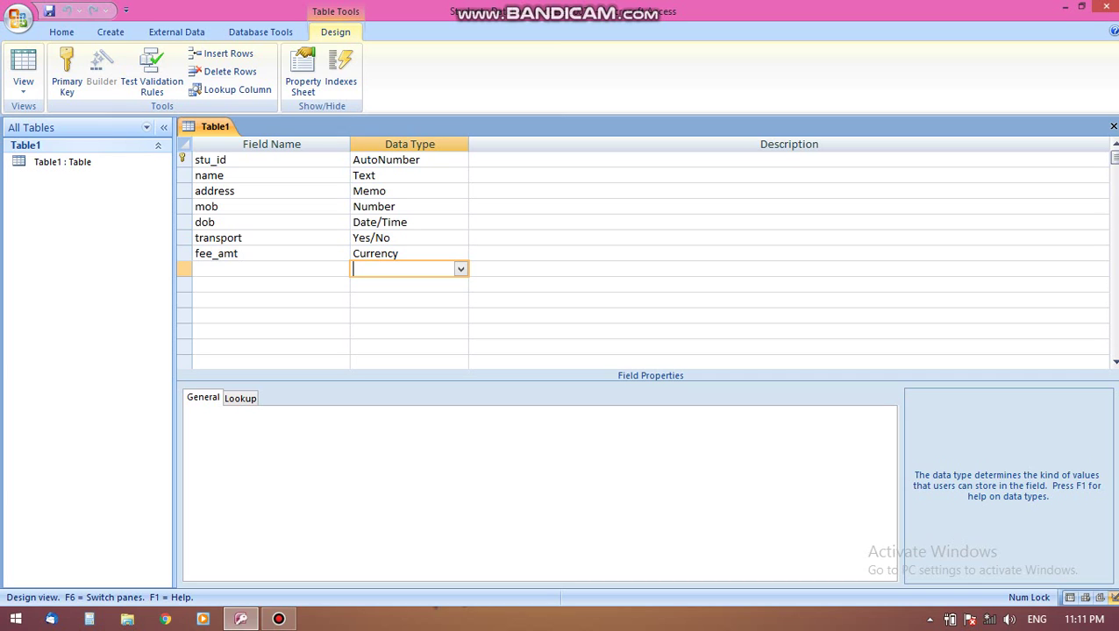
click(263, 269)
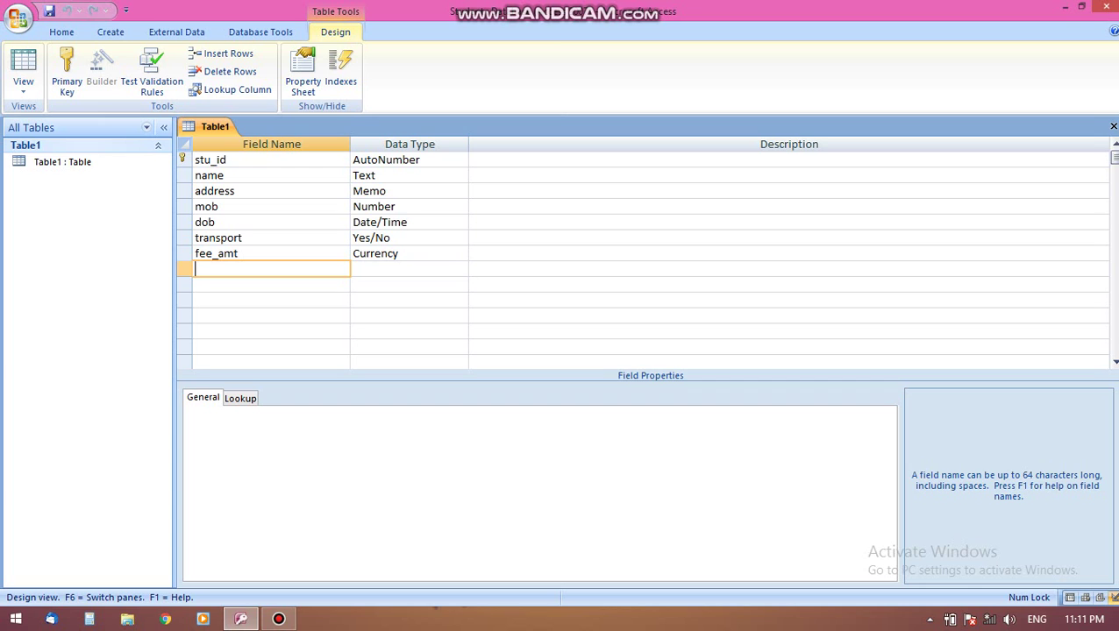
Examine the data types offered for the empty field row below fee_amt
click(409, 269)
key(alt+Down)
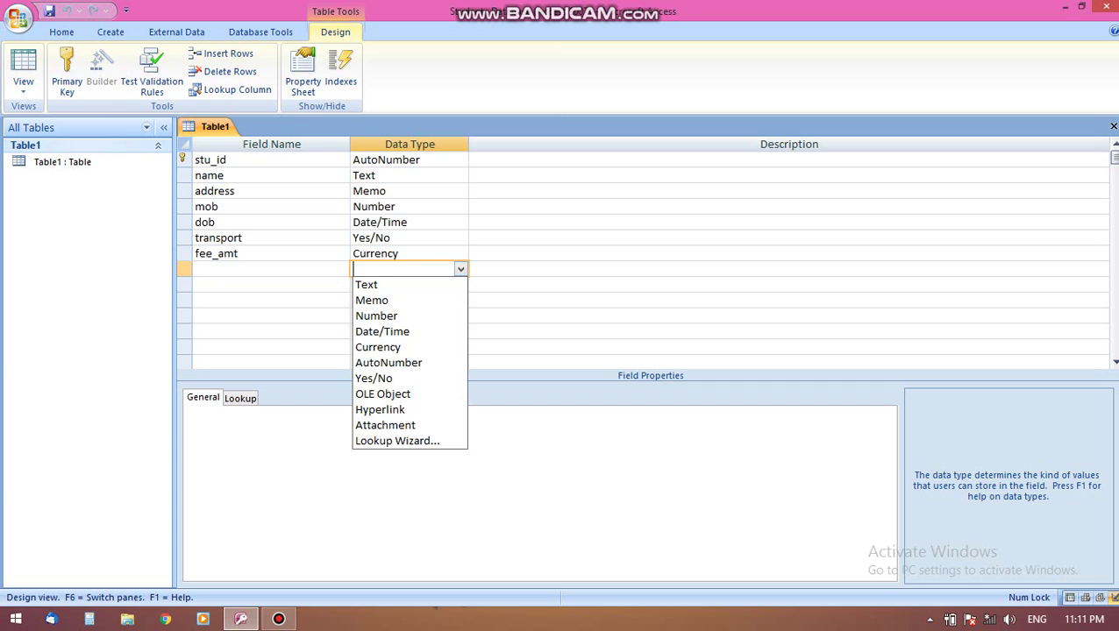
key(Down)
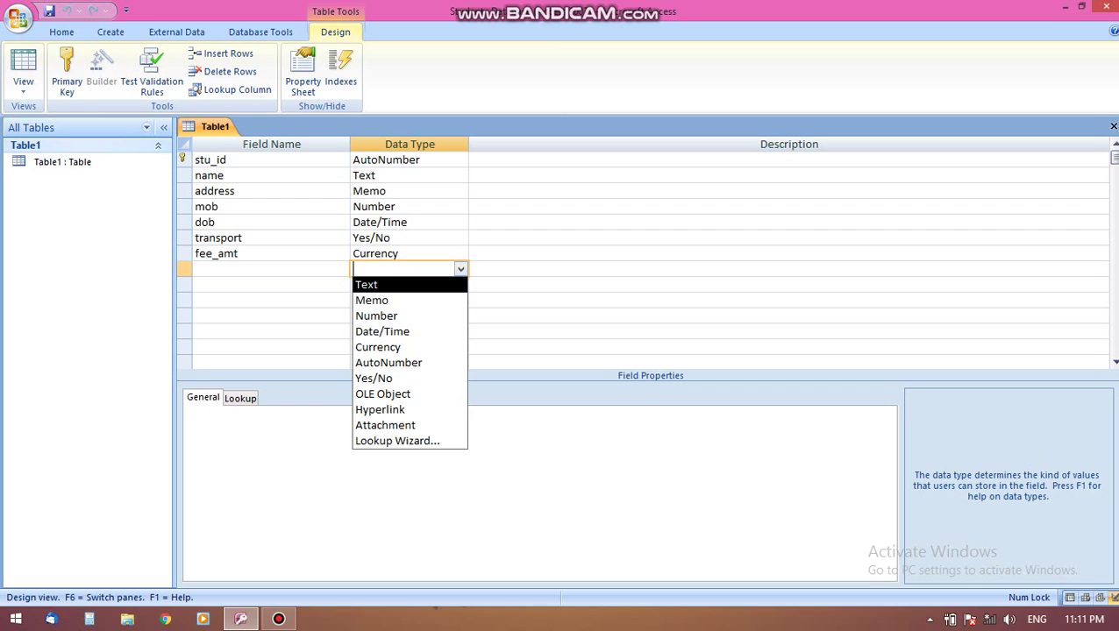
key(Down)
key(Down)
key(Down)
key(Down)
key(Down)
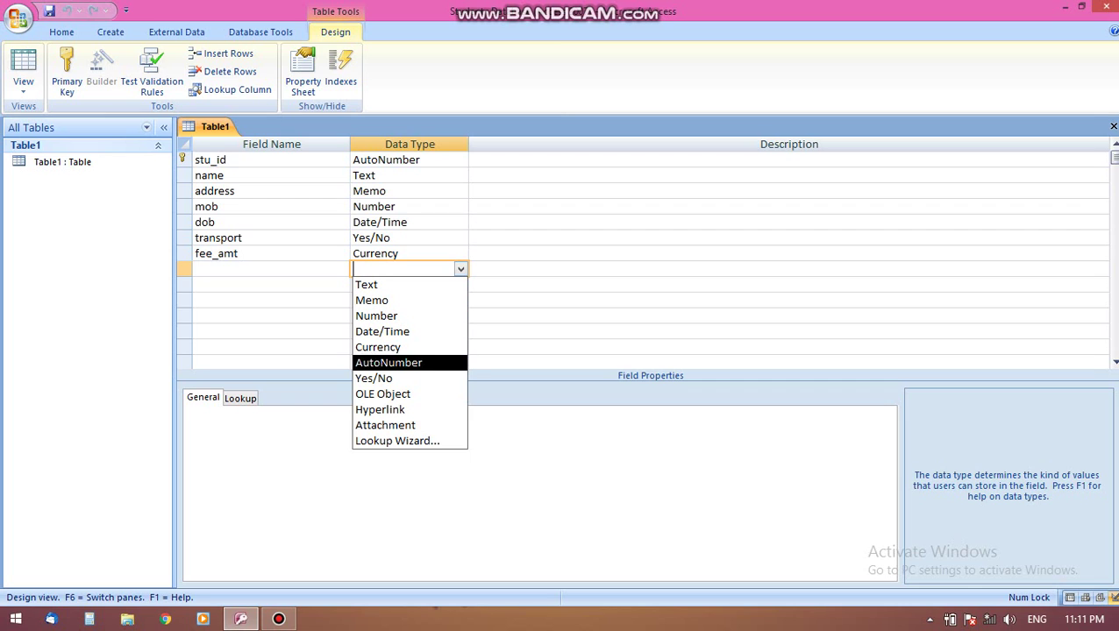
key(Down)
key(Down)
key(Down)
key(Down)
key(Down)
key(Up)
key(Up)
key(Up)
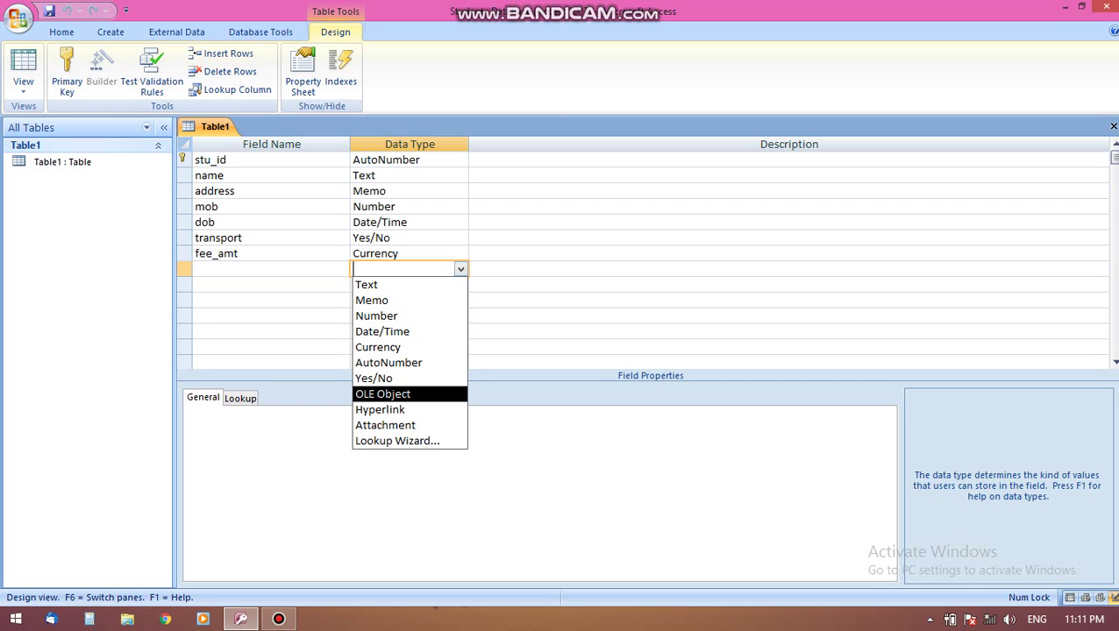
key(Up)
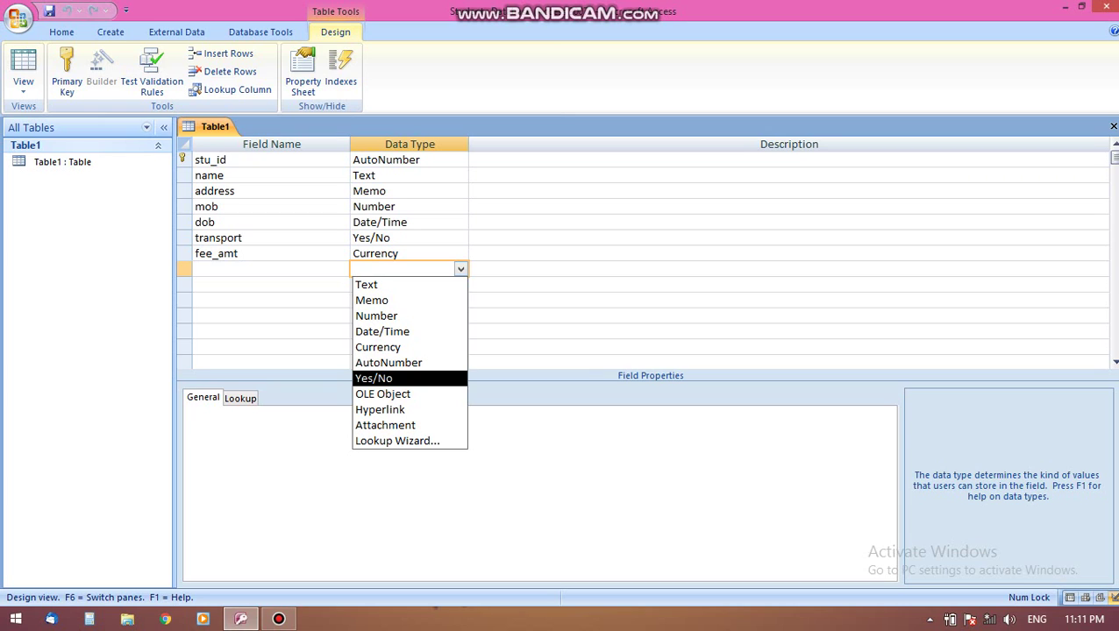
key(Up)
key(Up)
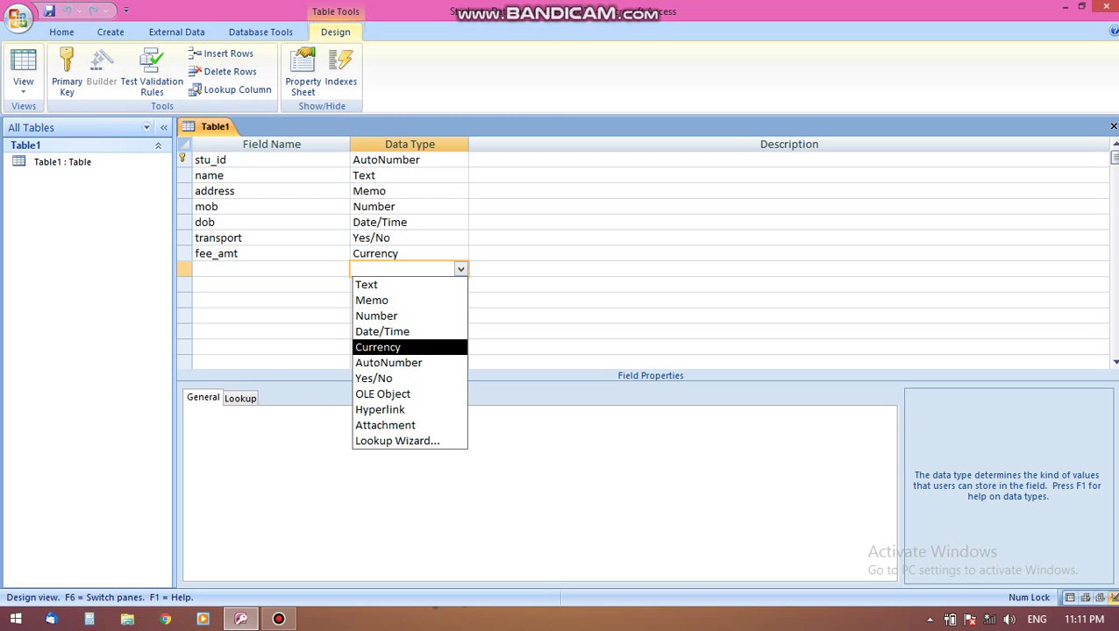
key(Up)
key(Up)
key(Up)
key(Up)
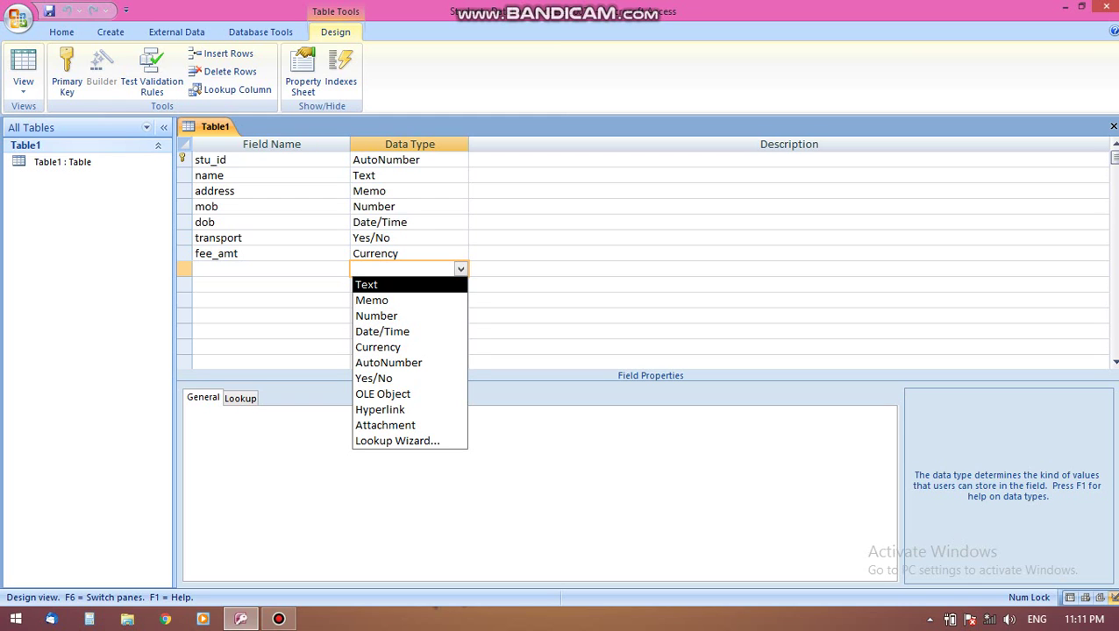
Add a Text field named class below fee_amt and return the table to Datasheet View
click(263, 270)
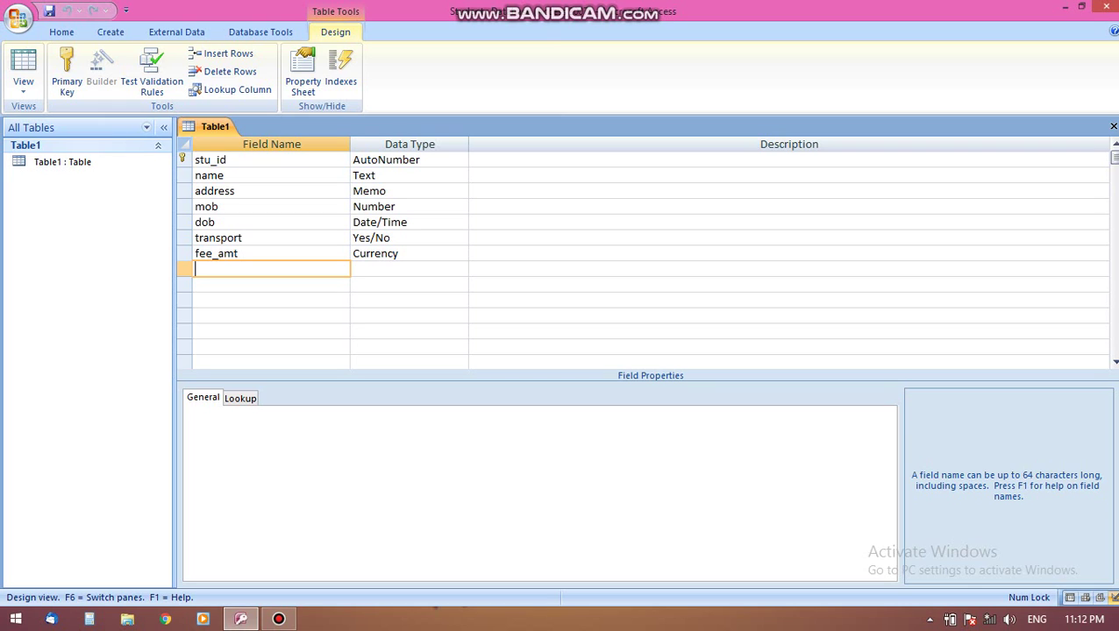
text(class)
key(Tab)
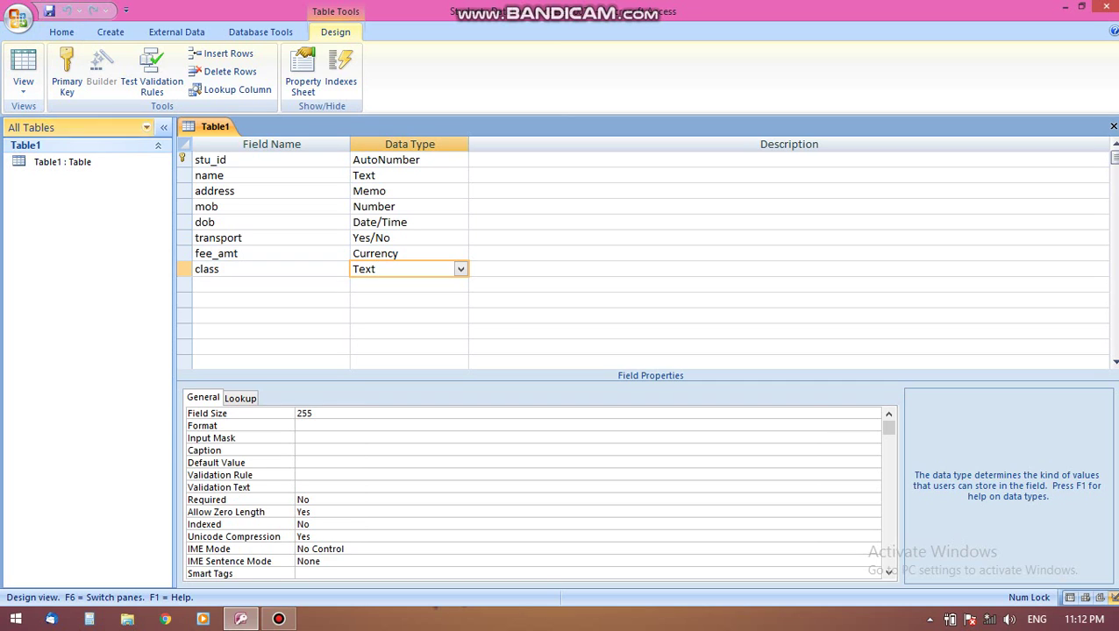
click(24, 86)
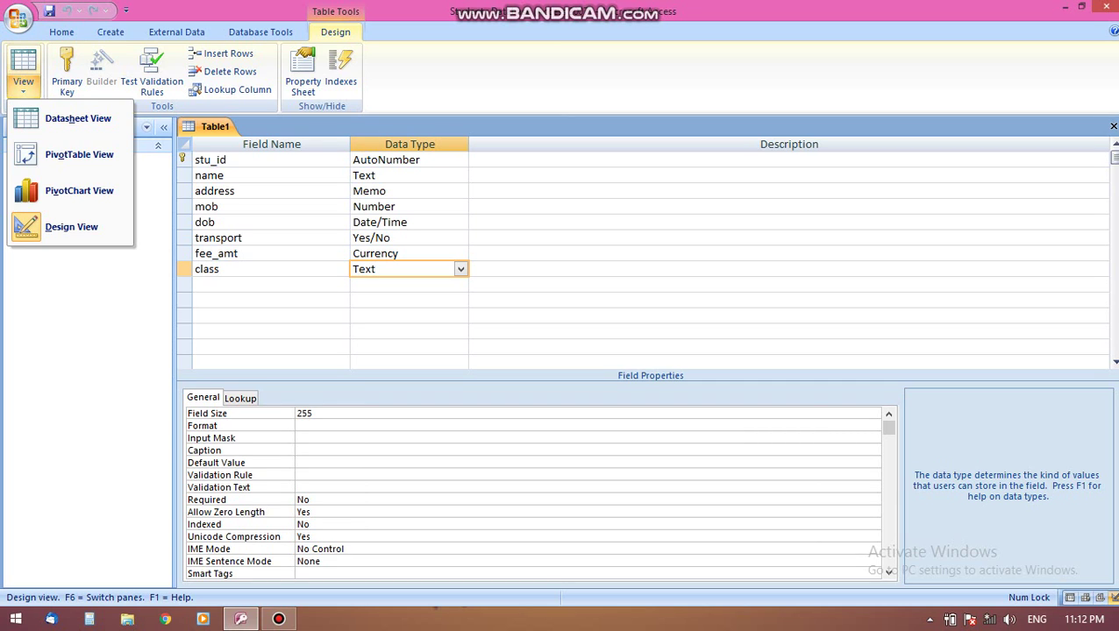
click(78, 119)
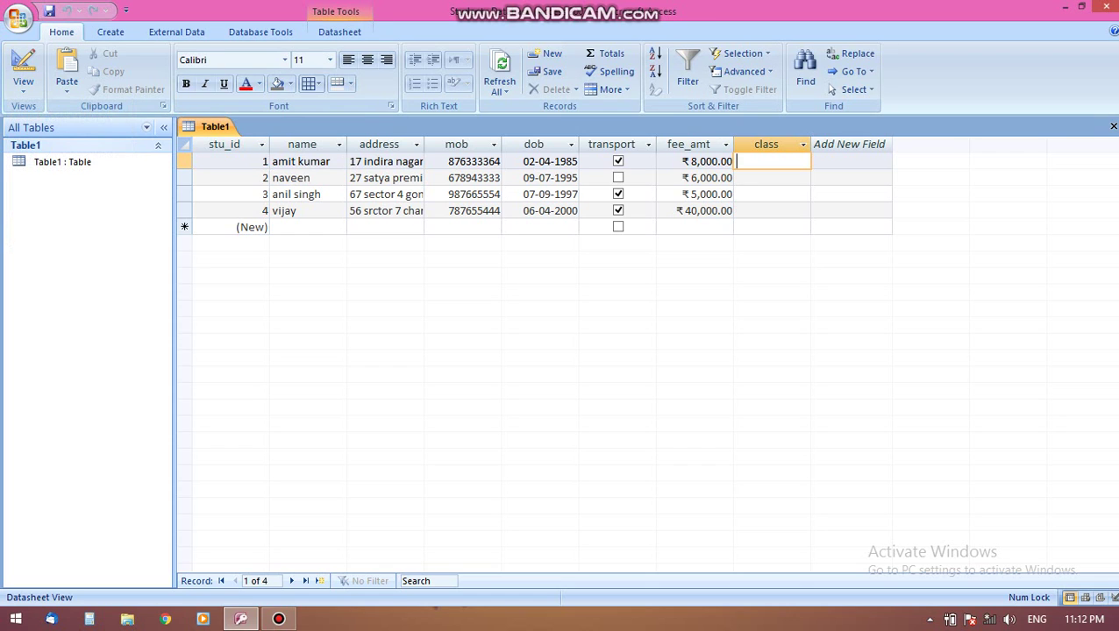
Fill in the class field of the four student records with 7th, 8th, 9th and 10th
text(7th)
click(741, 177)
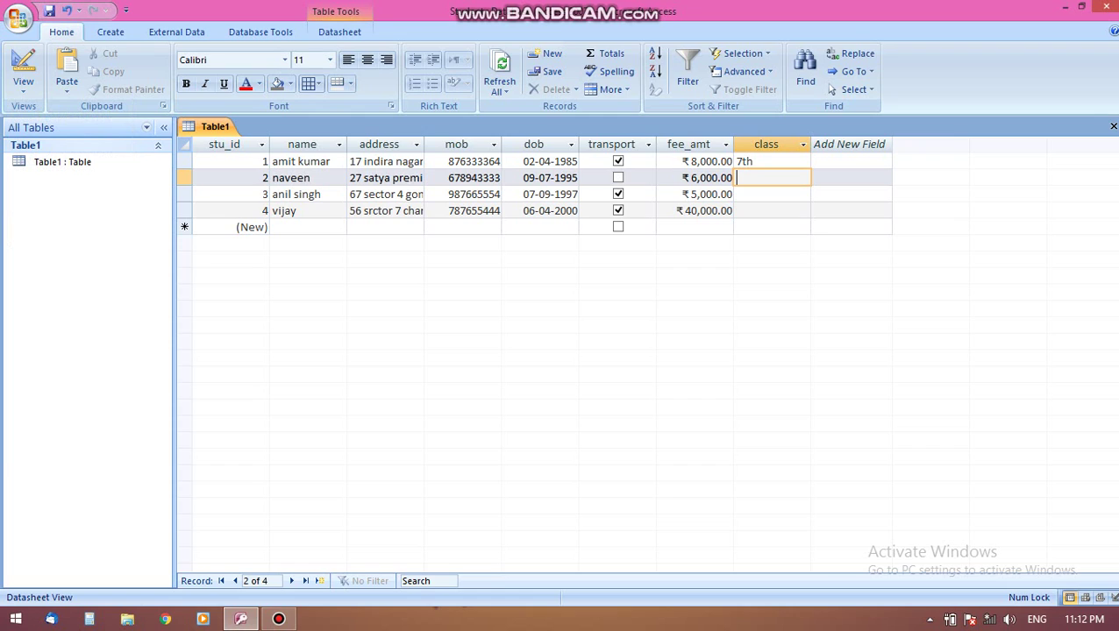
text(8th)
click(741, 194)
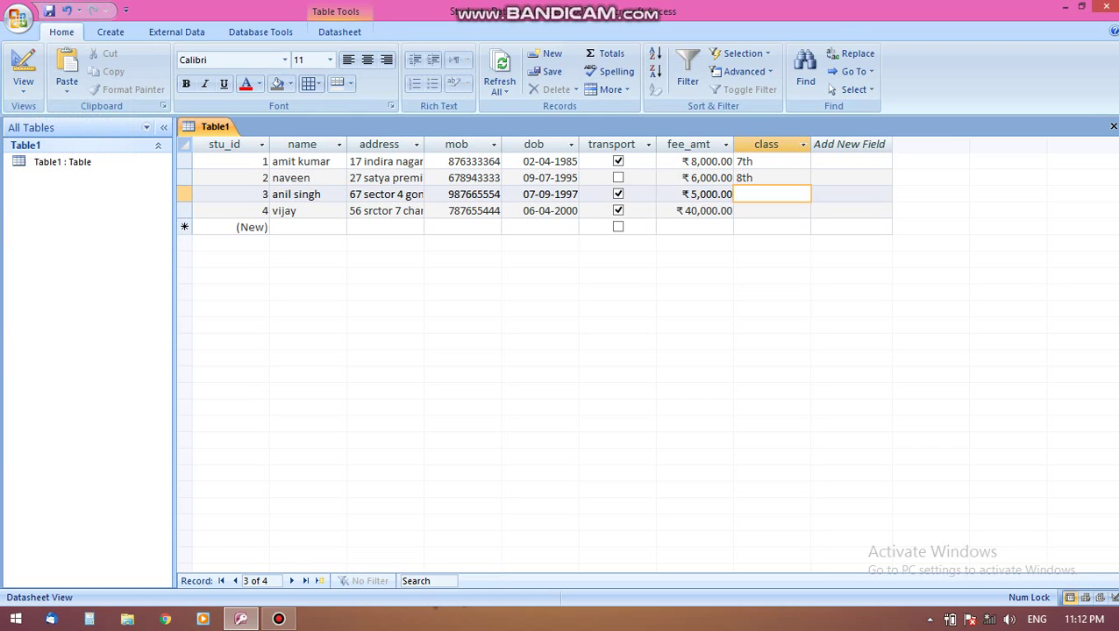
text(9th)
click(741, 211)
text(1)
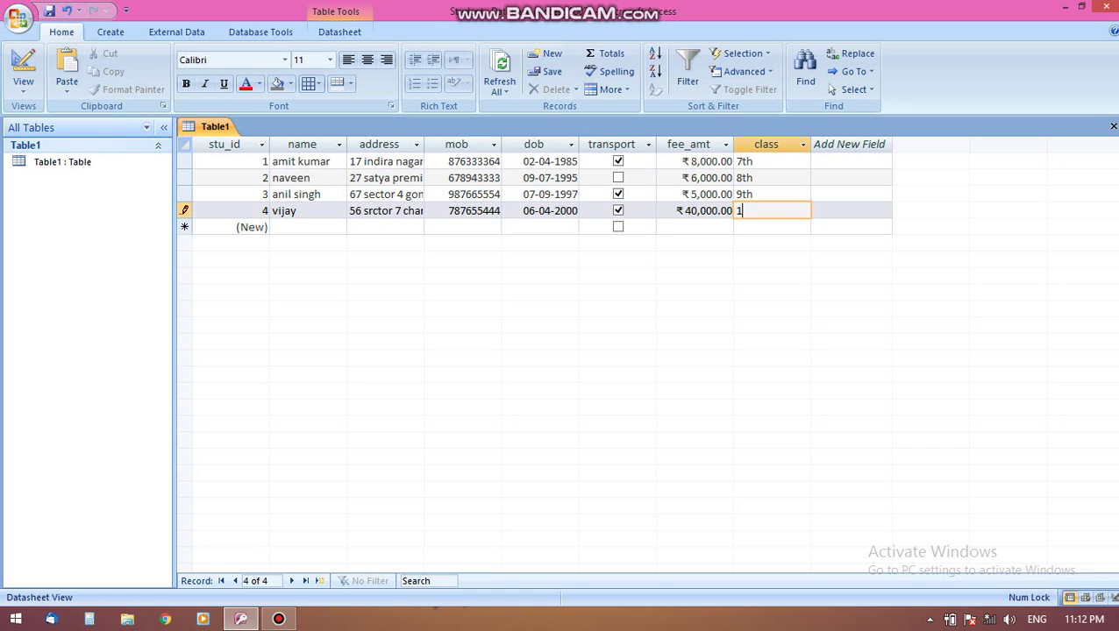
text(0th)
click(850, 210)
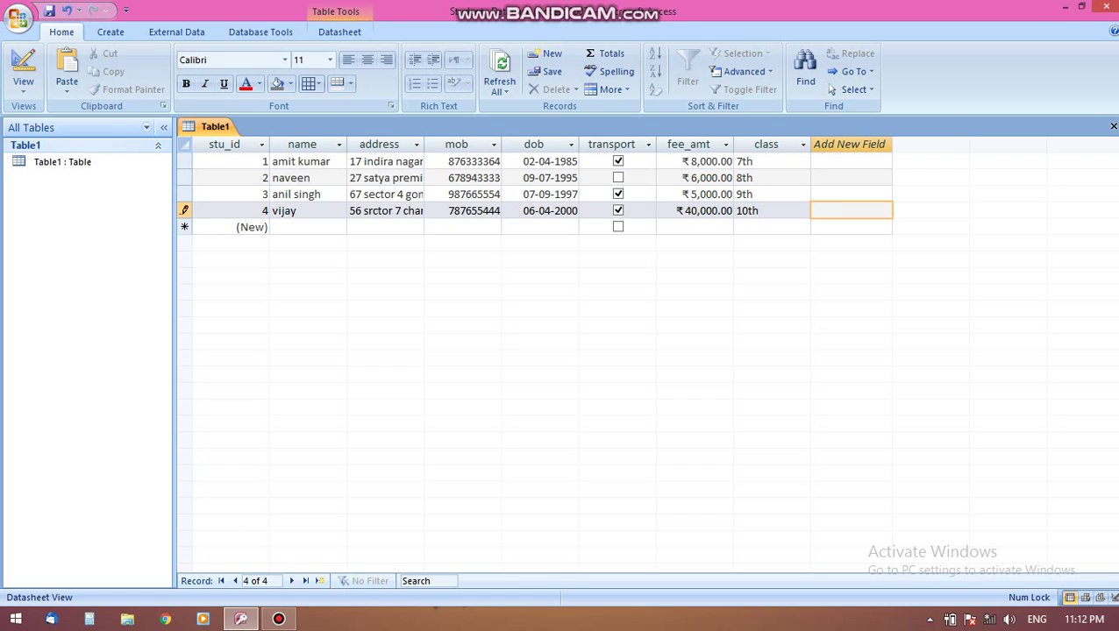
key(ctrl+a)
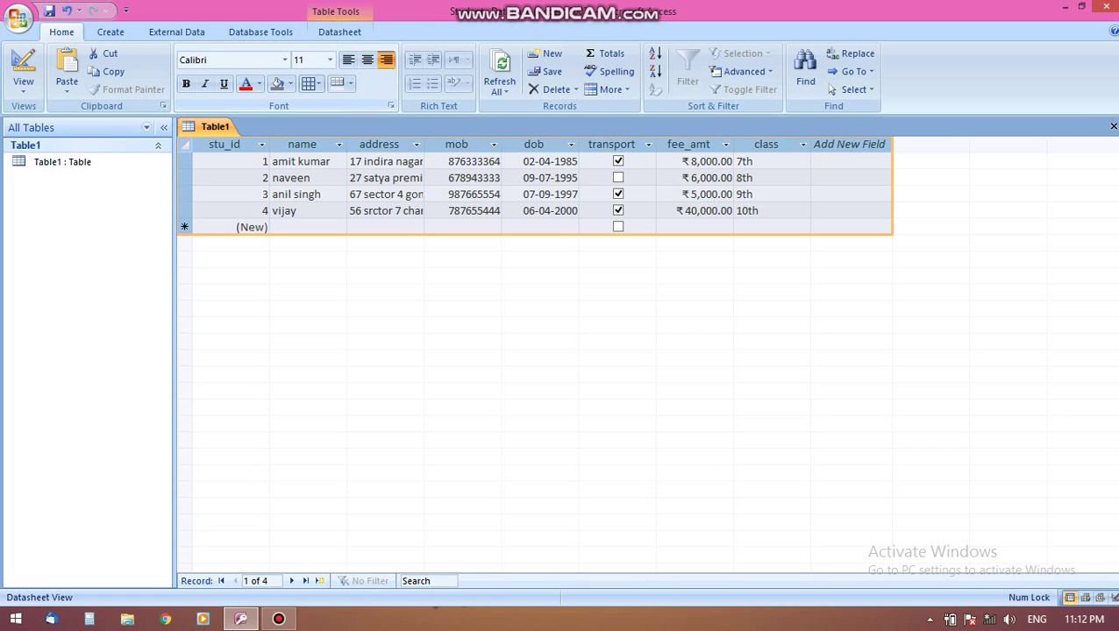
click(231, 161)
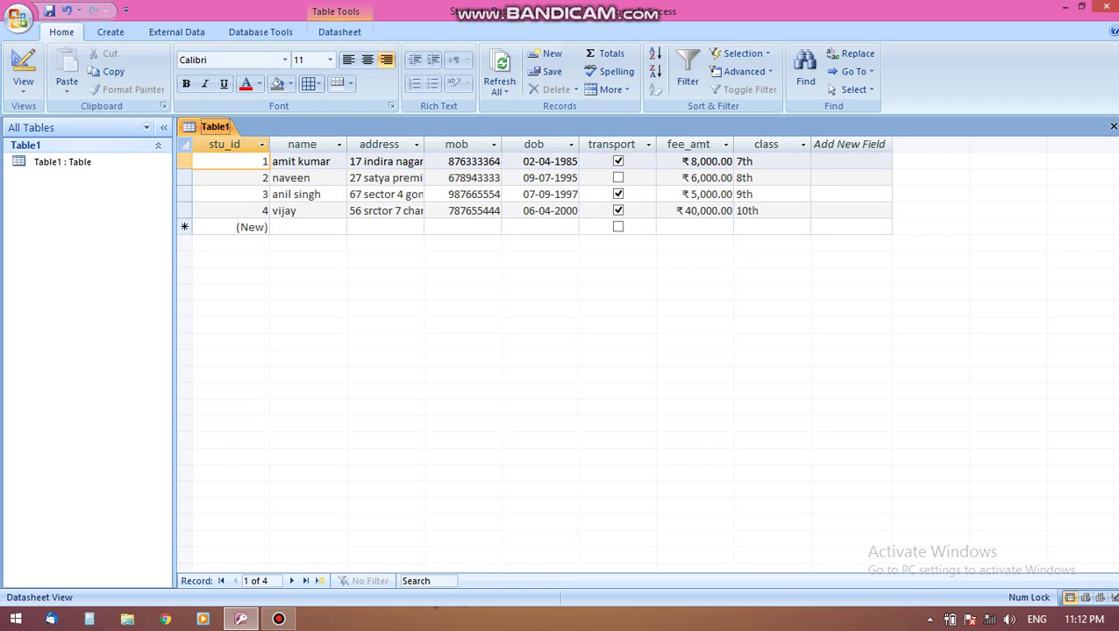
click(386, 61)
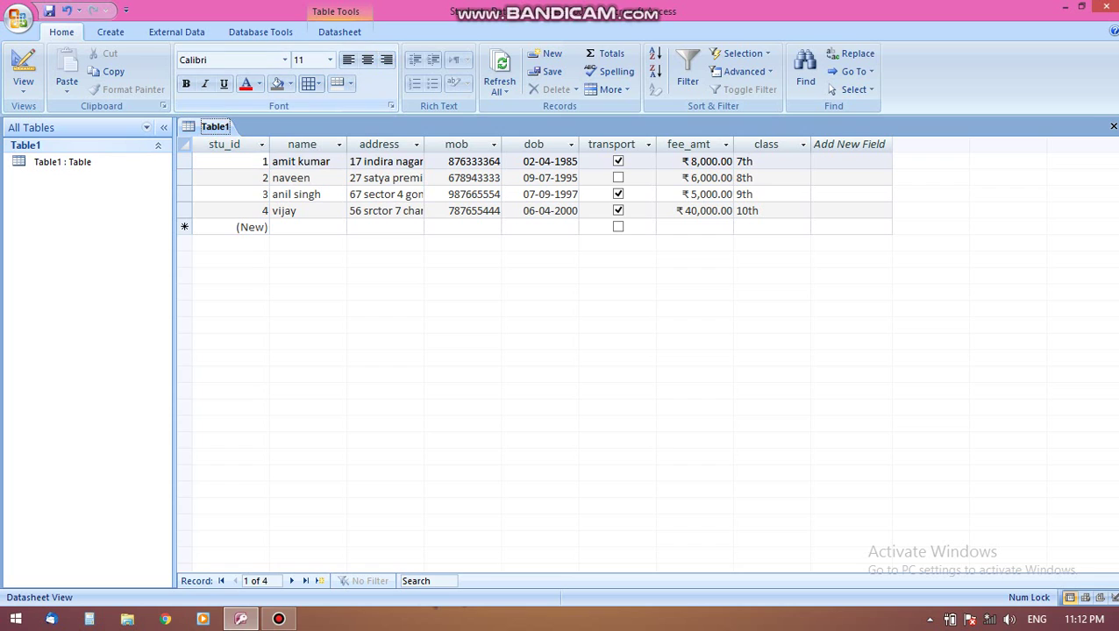
key(shift+space)
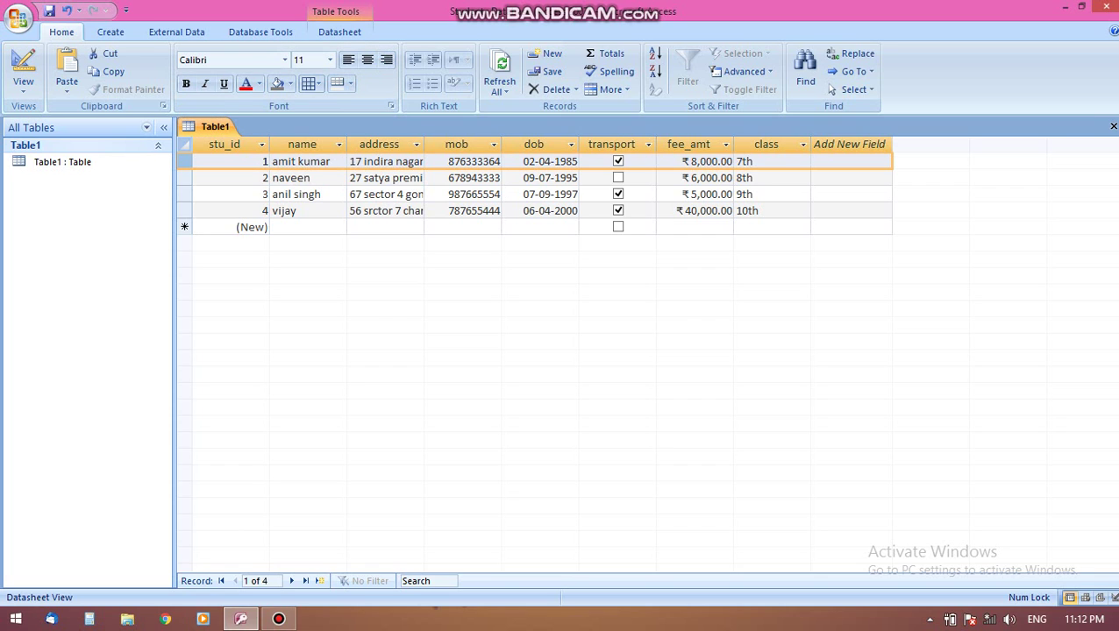
click(772, 211)
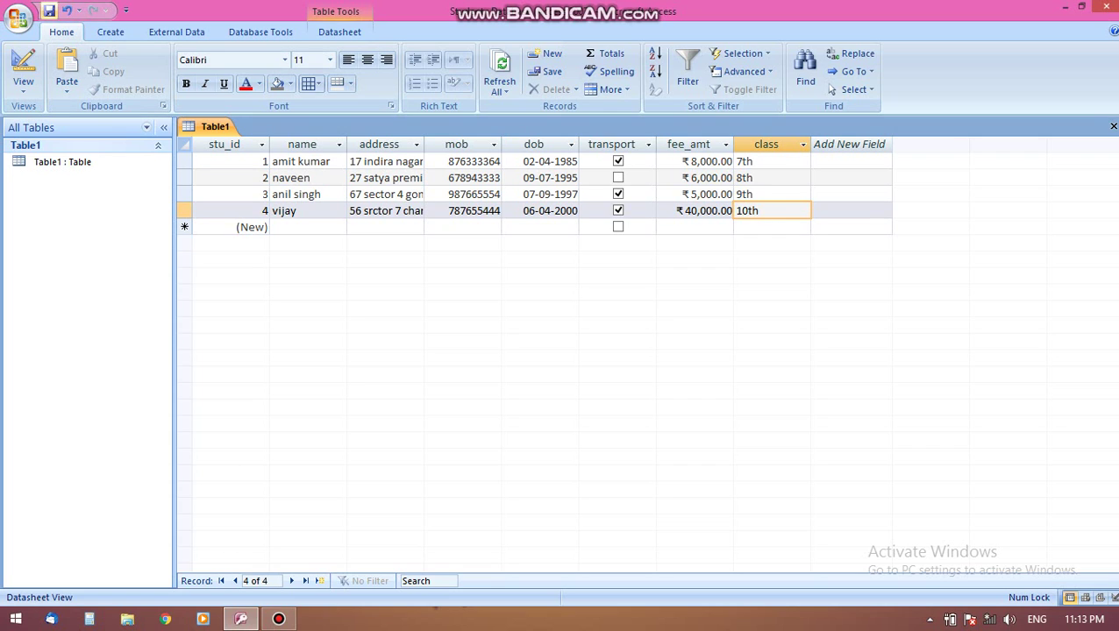
click(279, 619)
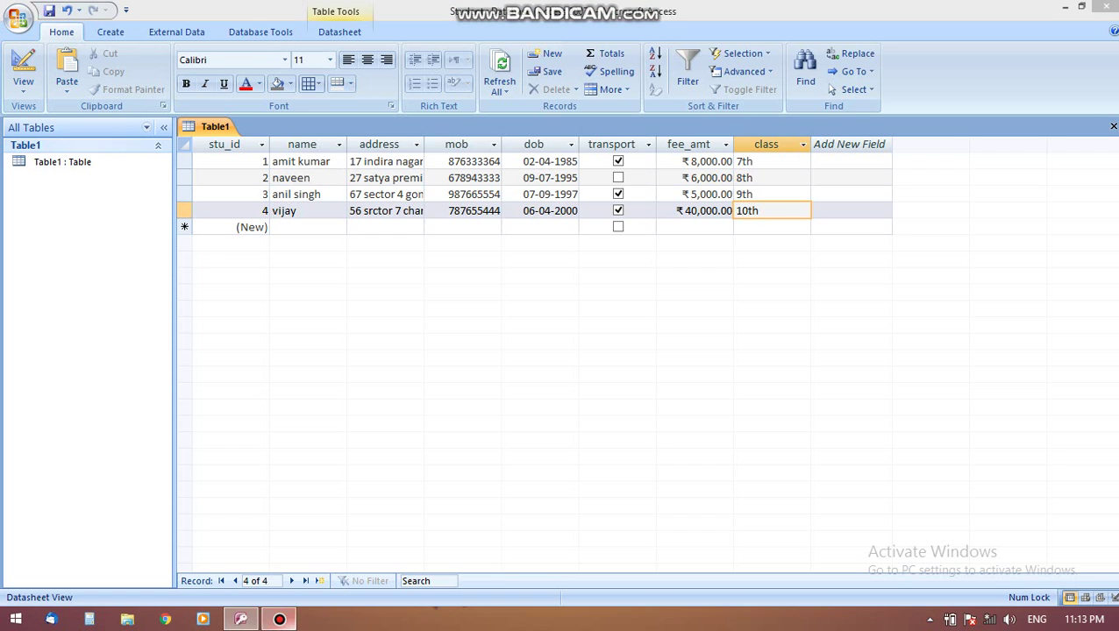
click(279, 619)
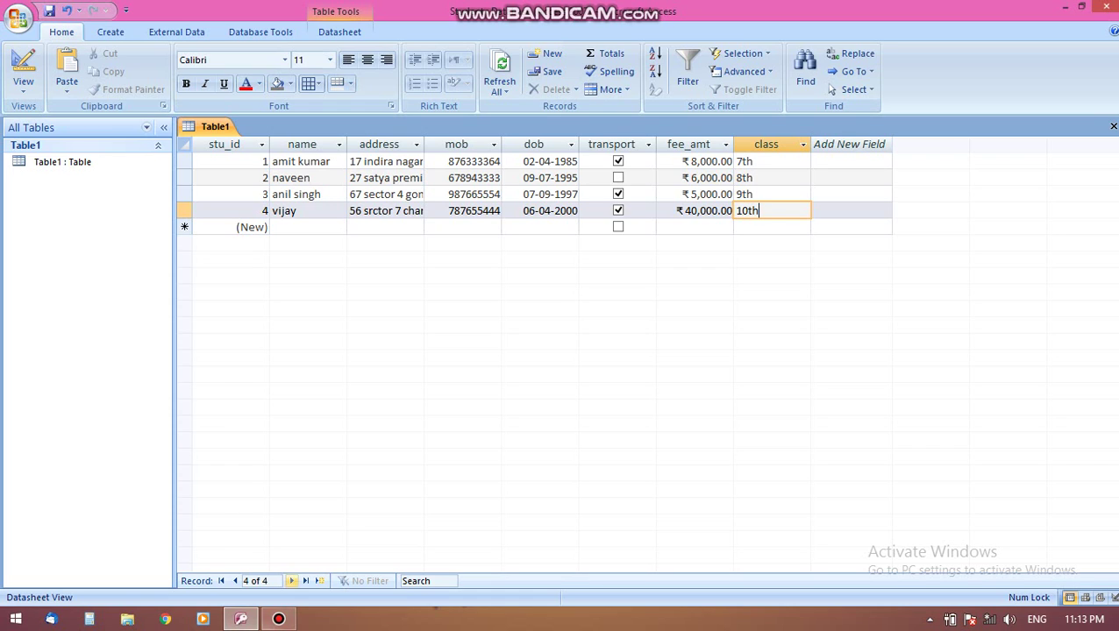
click(278, 619)
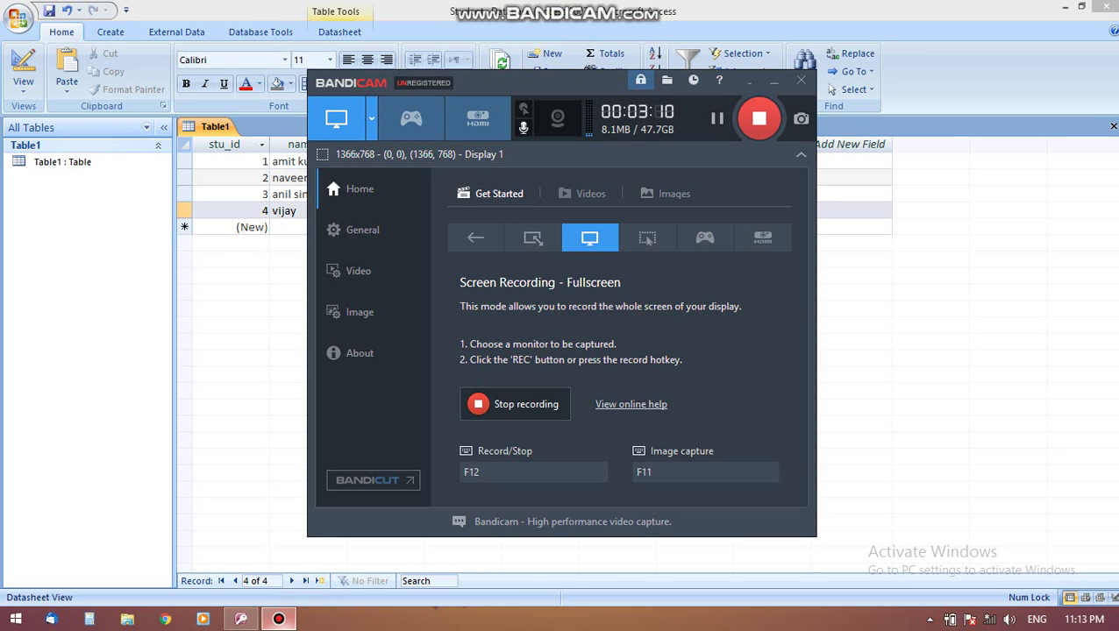
click(279, 619)
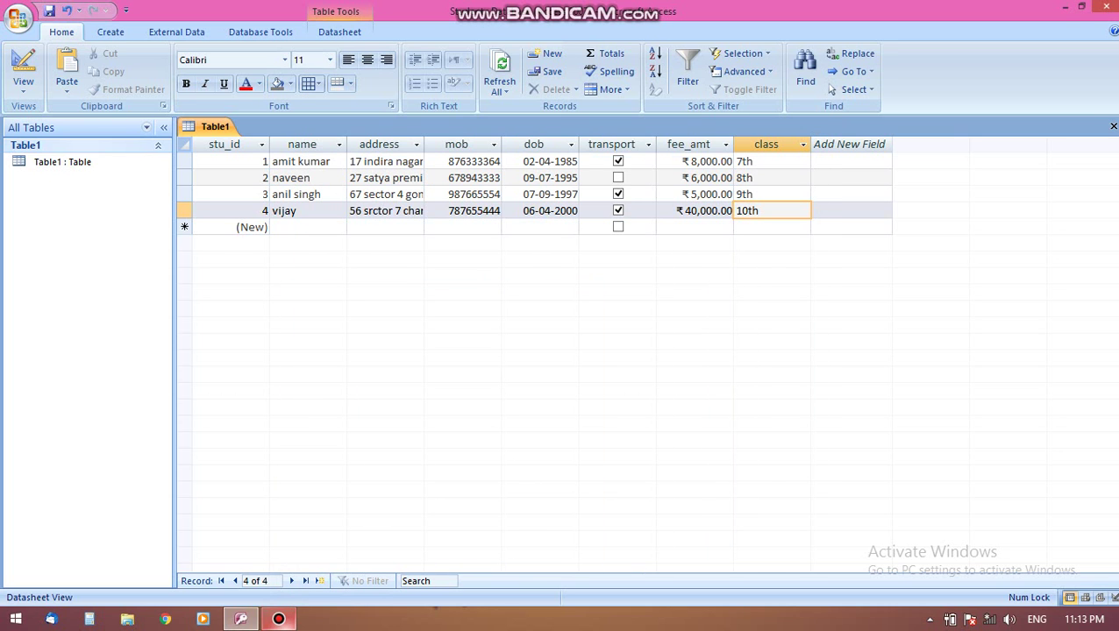
Review Table1's field names and data types in Design View, and return the table to Datasheet View
click(23, 83)
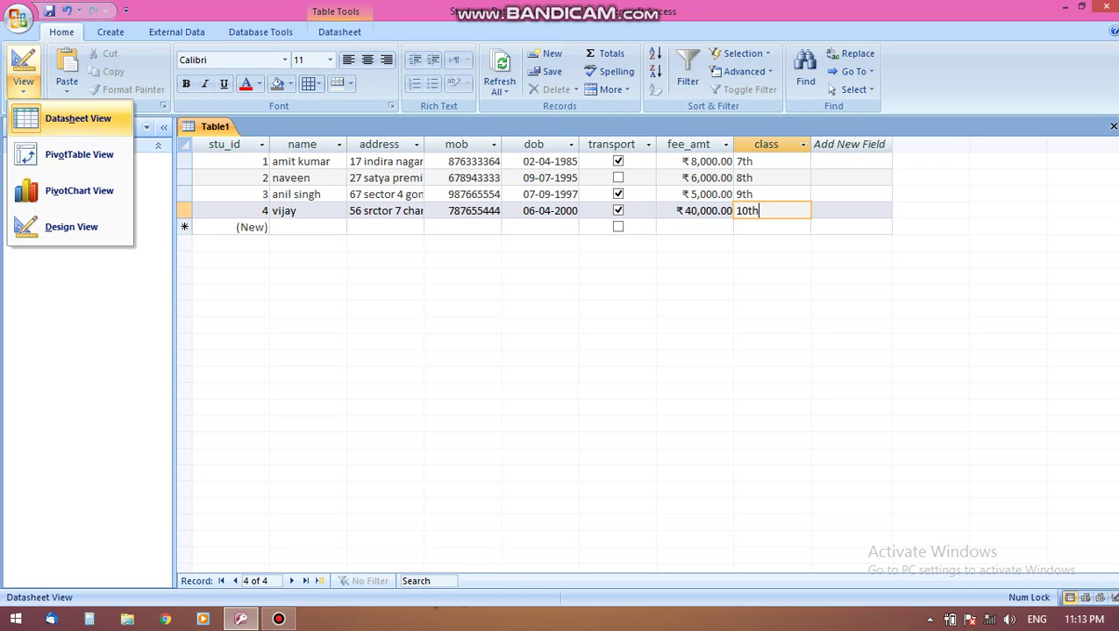
click(71, 227)
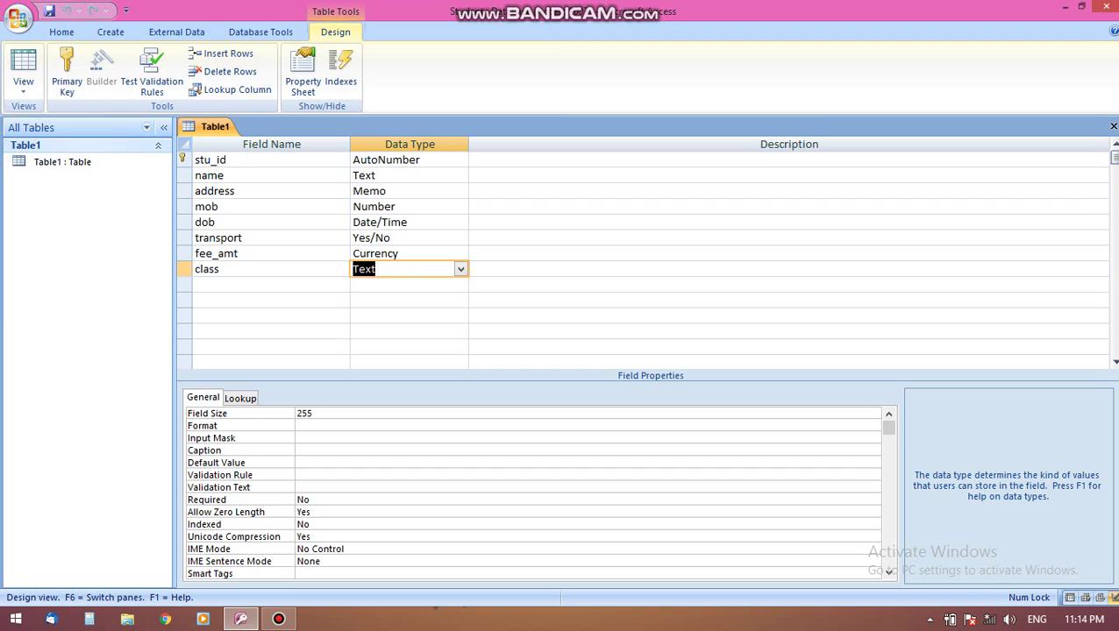
click(278, 619)
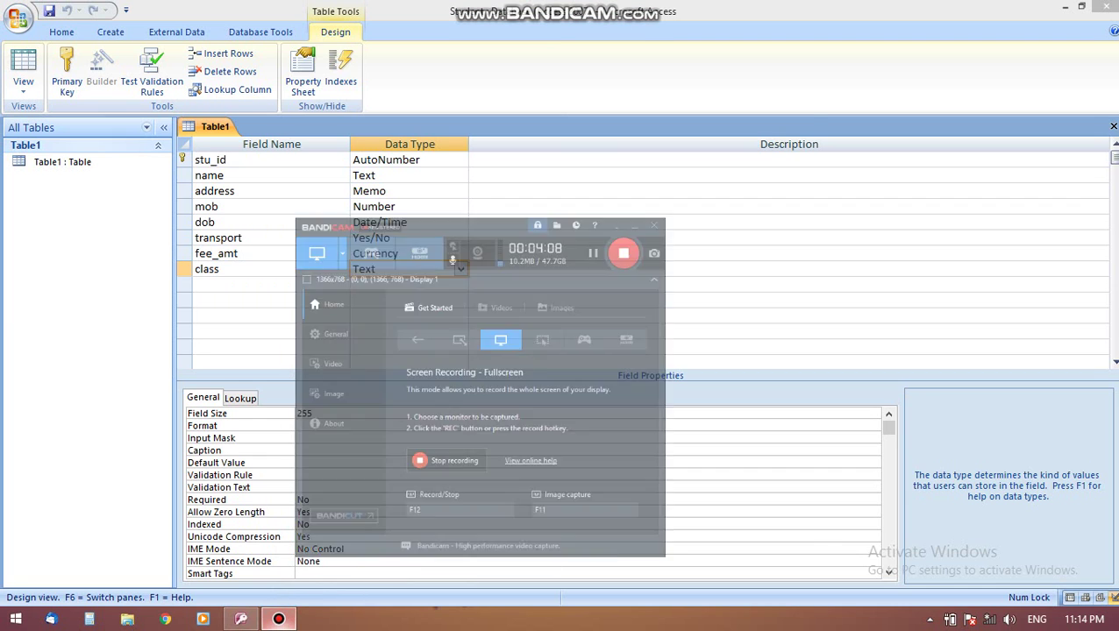
click(278, 619)
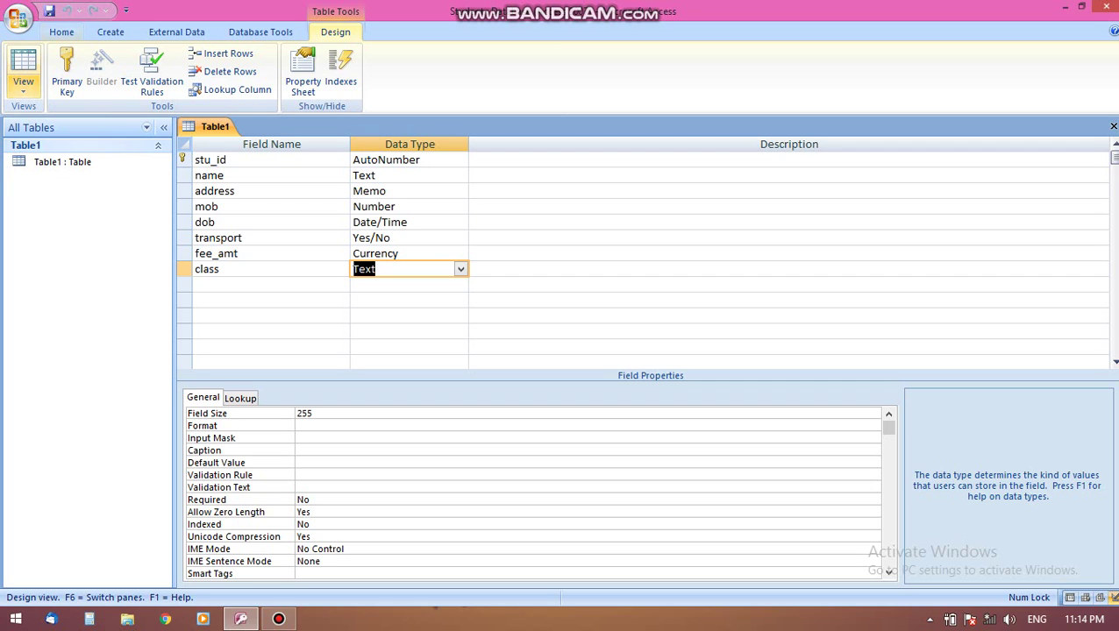
click(24, 83)
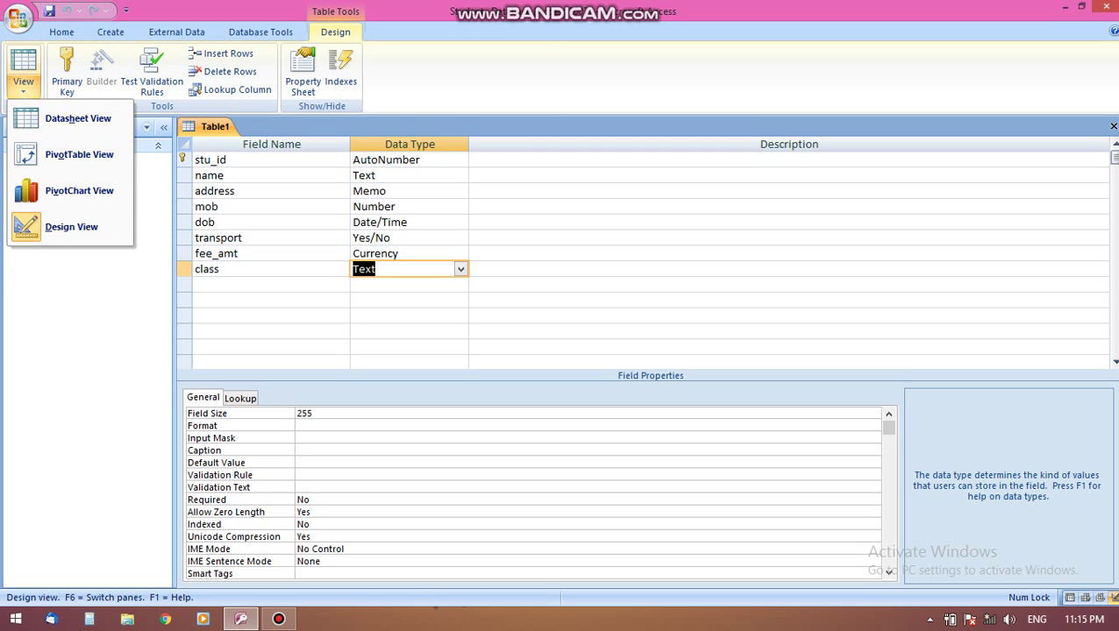
click(23, 87)
click(23, 88)
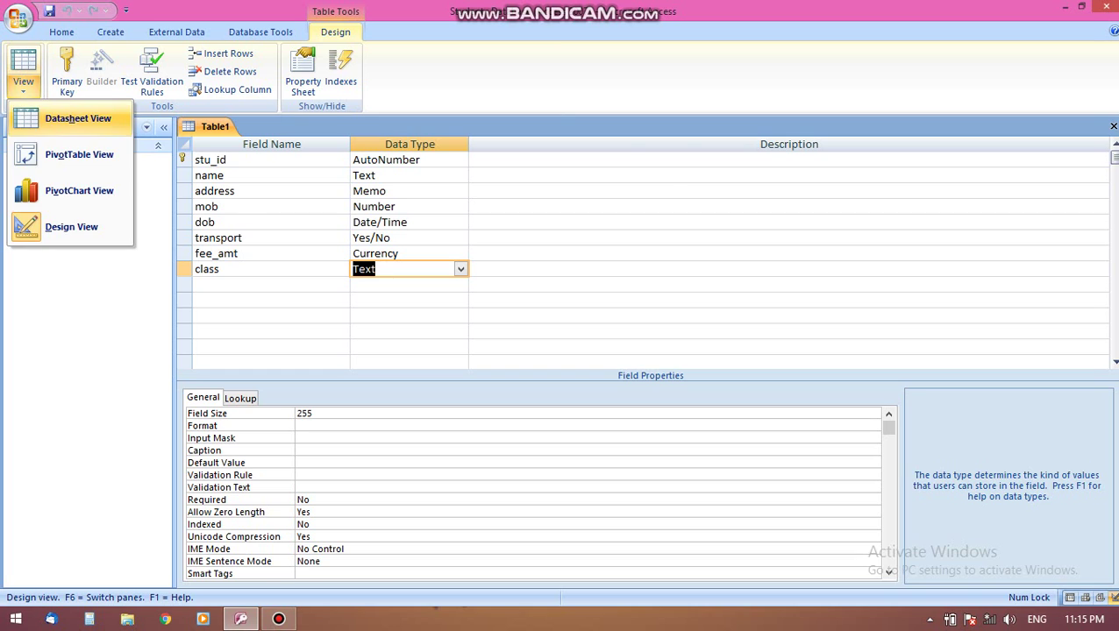
click(77, 119)
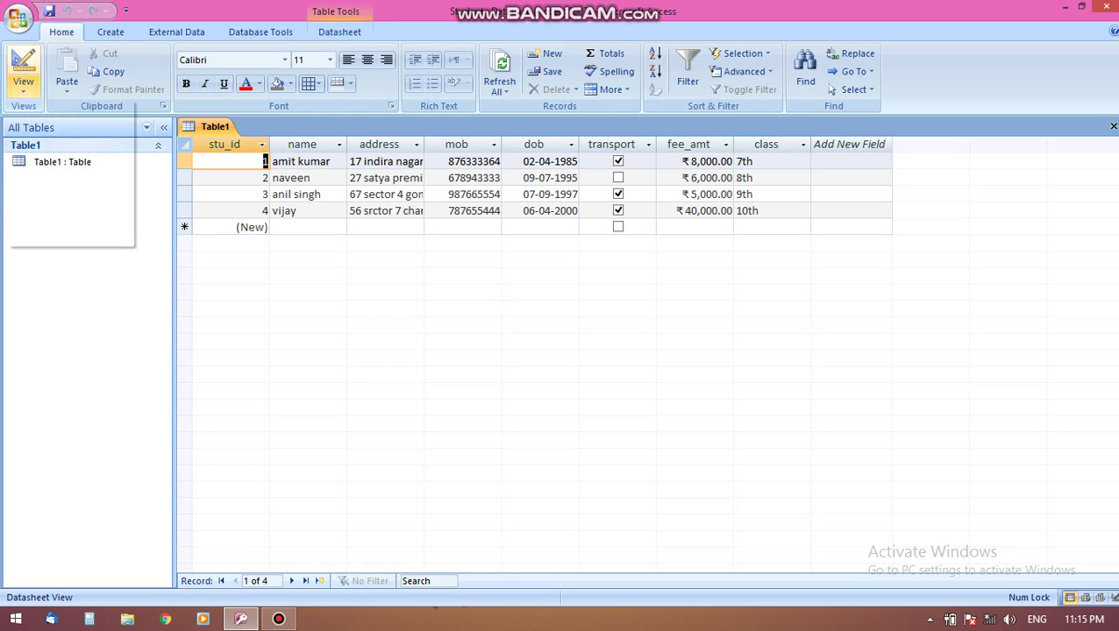
Add a Text field named fath_name below class in the table design and return the table to Datasheet View
click(23, 85)
click(71, 227)
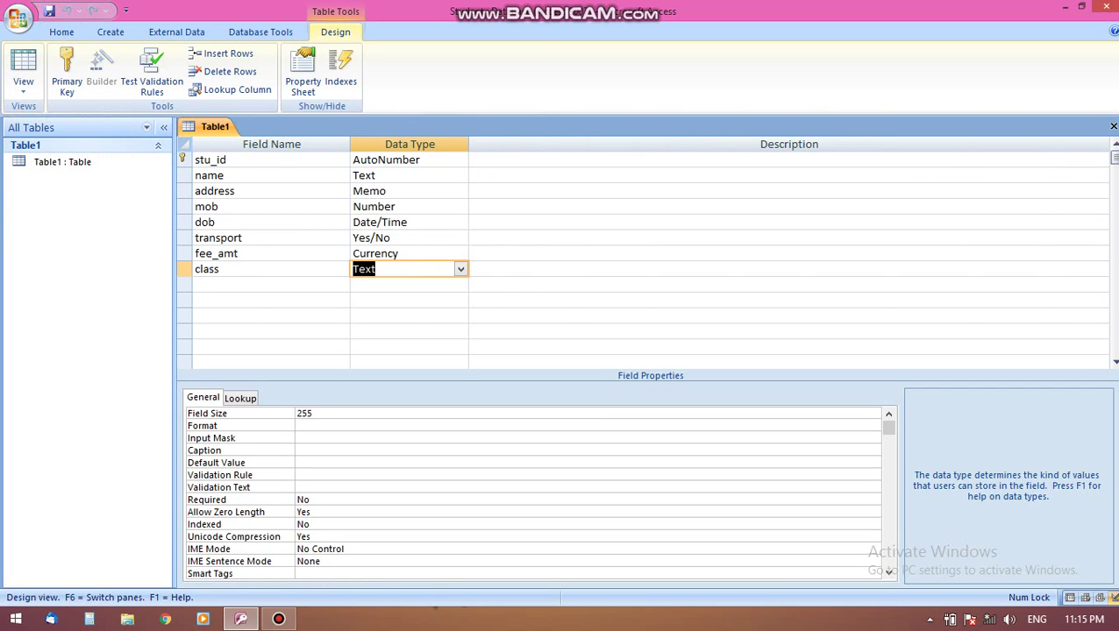
click(272, 284)
text(fa)
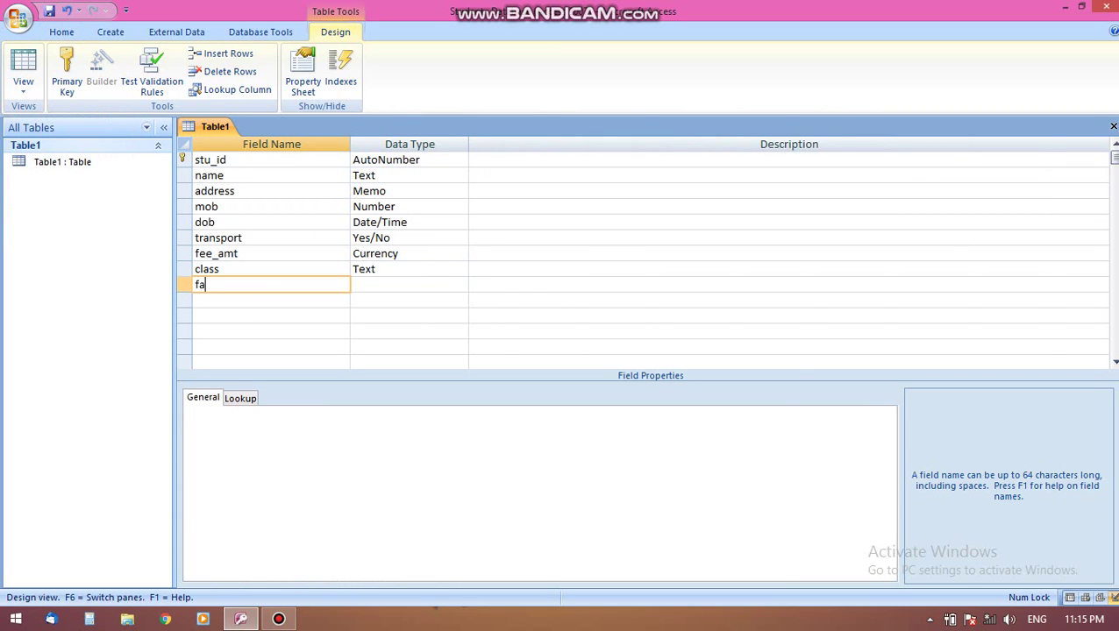
text(th_name)
key(Tab)
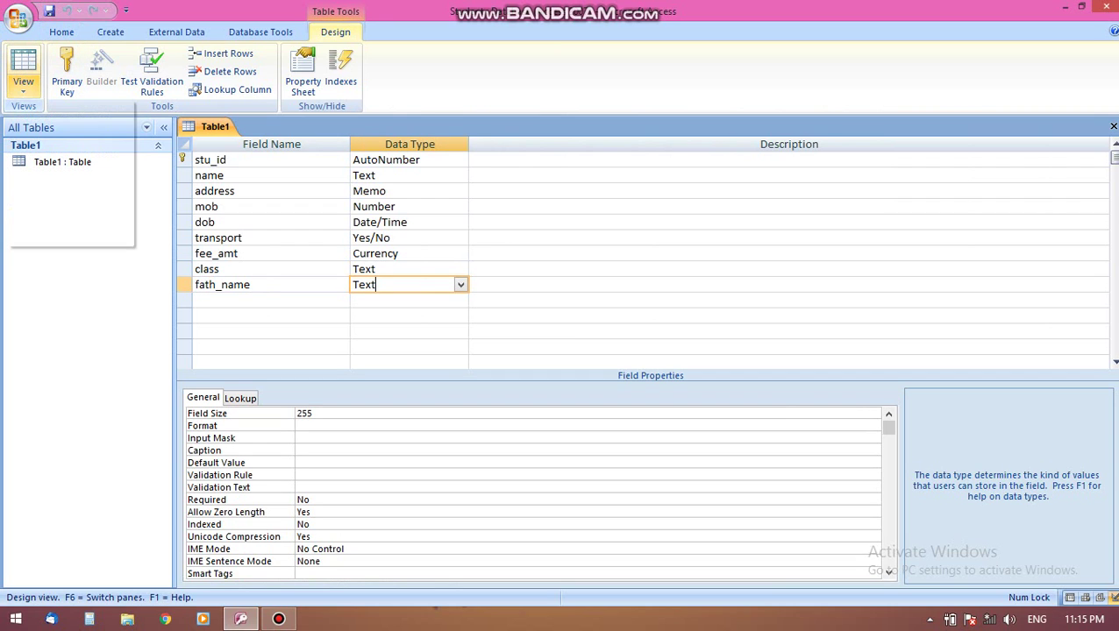
click(23, 82)
click(78, 118)
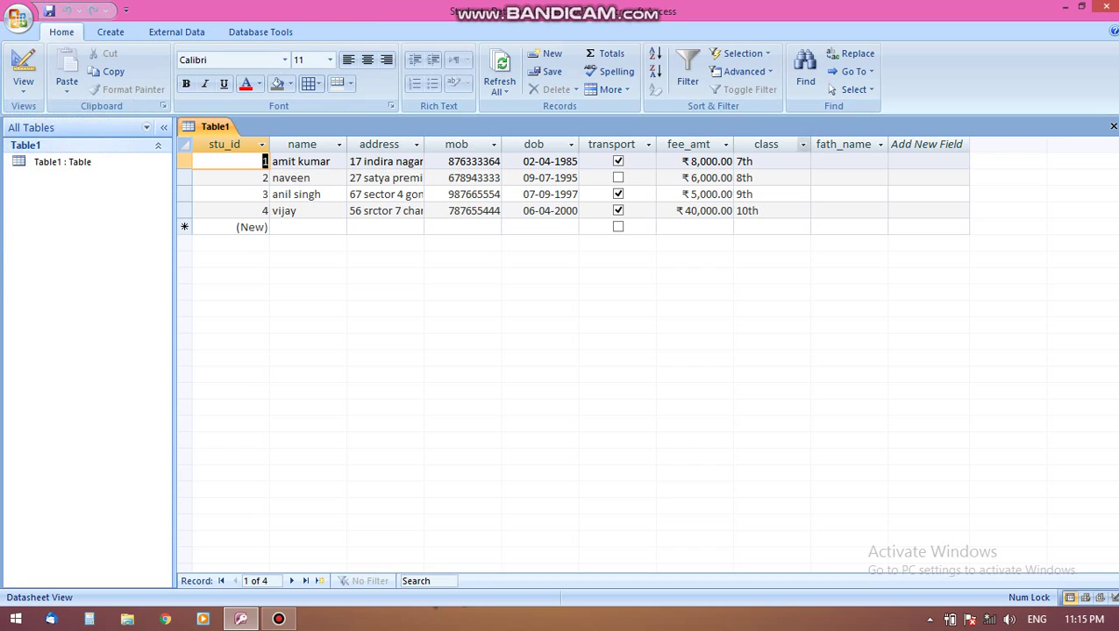
text(hhghyu)
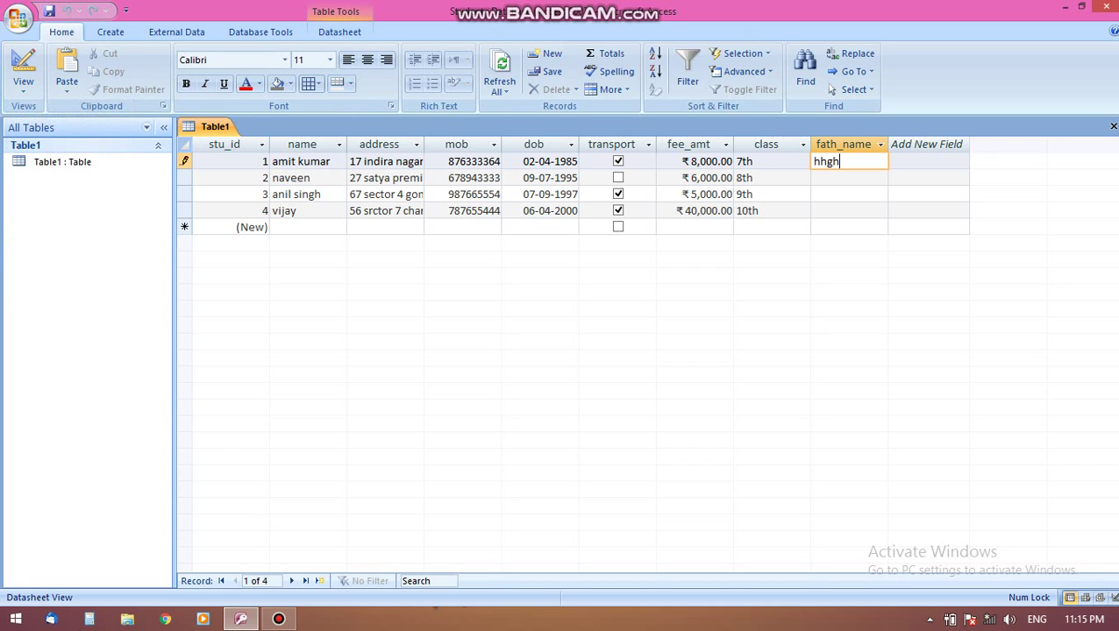
key(BackSpace)
key(BackSpace)
key(BackSpace)
key(BackSpace)
key(BackSpace)
key(BackSpace)
Fill in the fath_name field of the four student records with each father's full name
text(ajeet kumar)
click(816, 177)
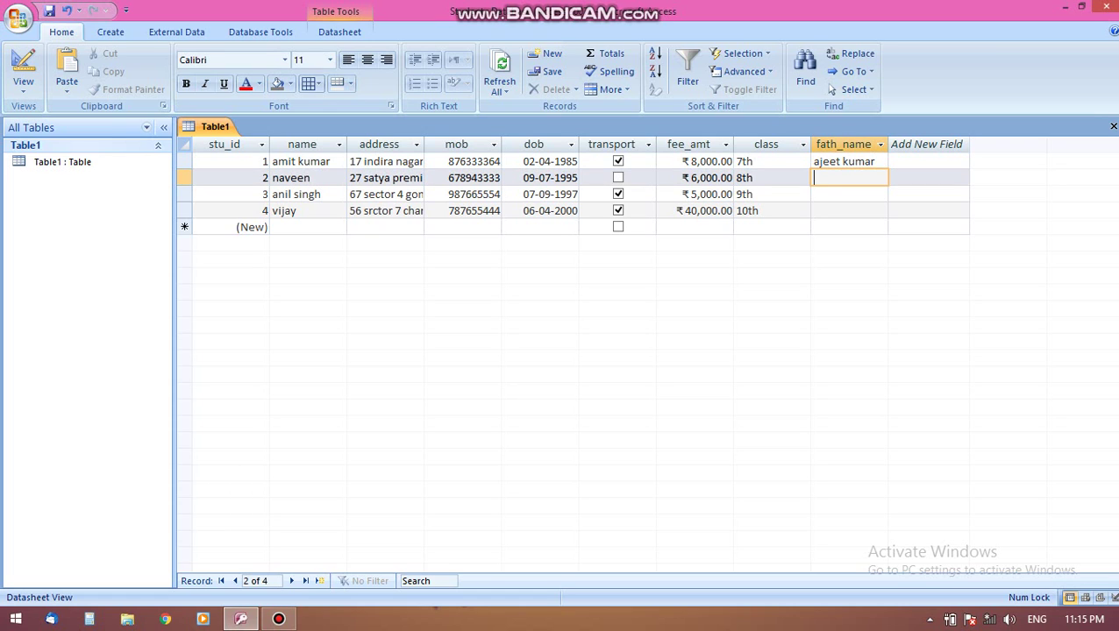
text(suneel kumar)
click(848, 194)
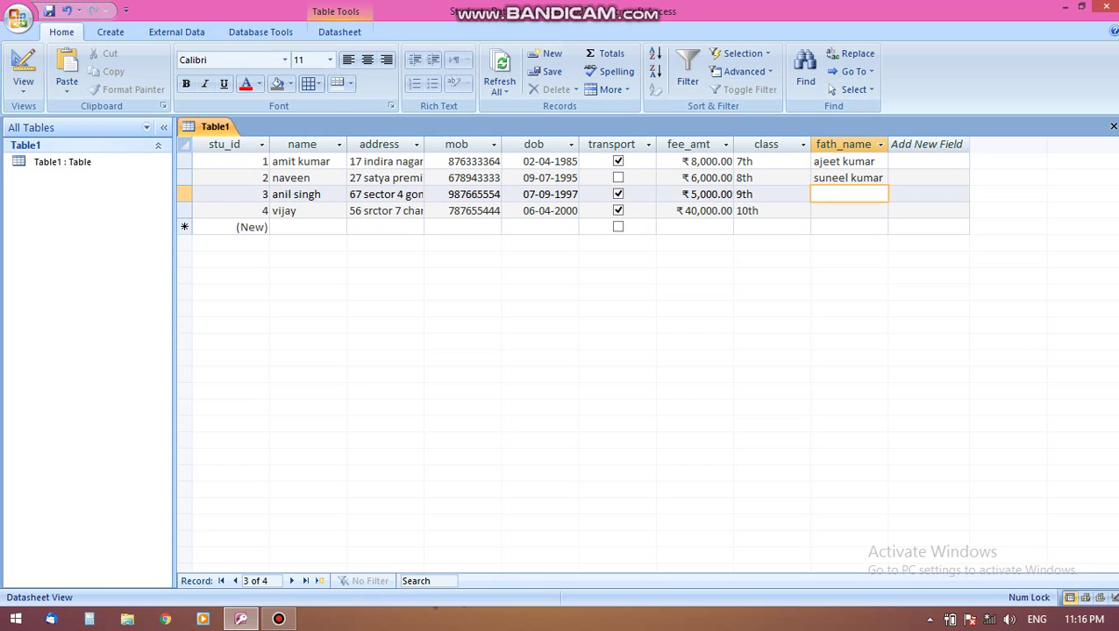
text(manish singh)
click(849, 211)
click(849, 210)
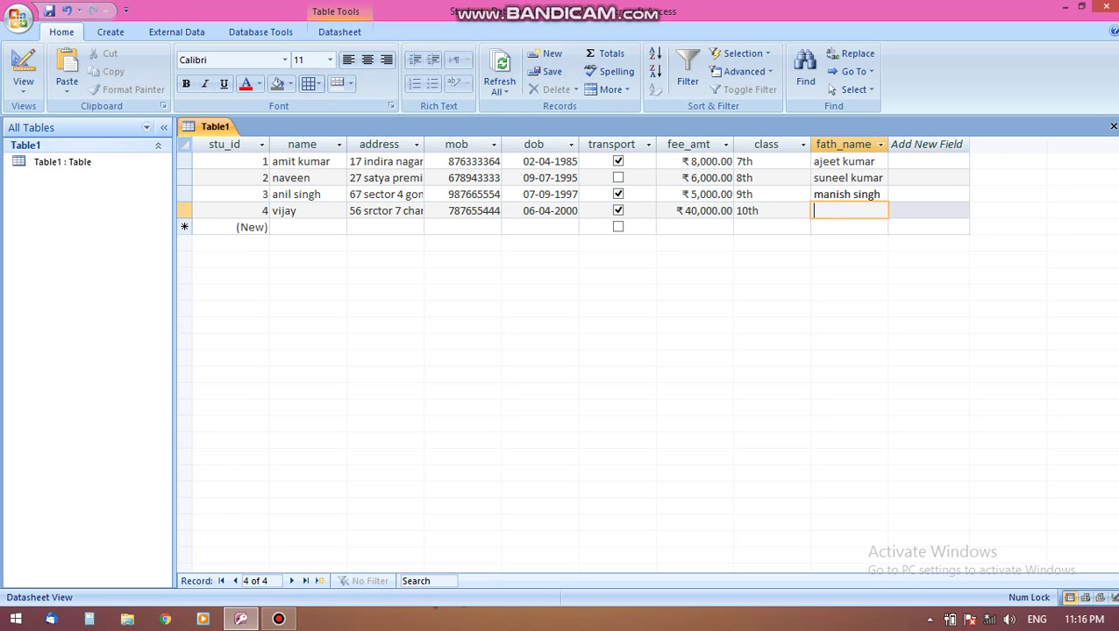
text(ajay verma)
Start a fifth student record in the empty row with the student's full name and address
click(306, 227)
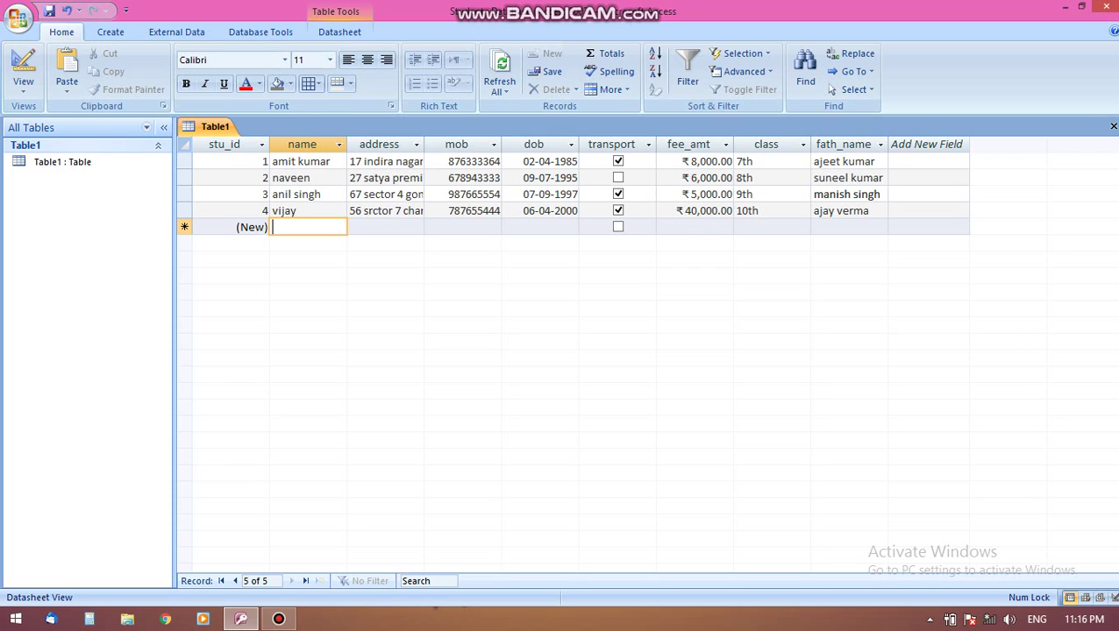
text(su)
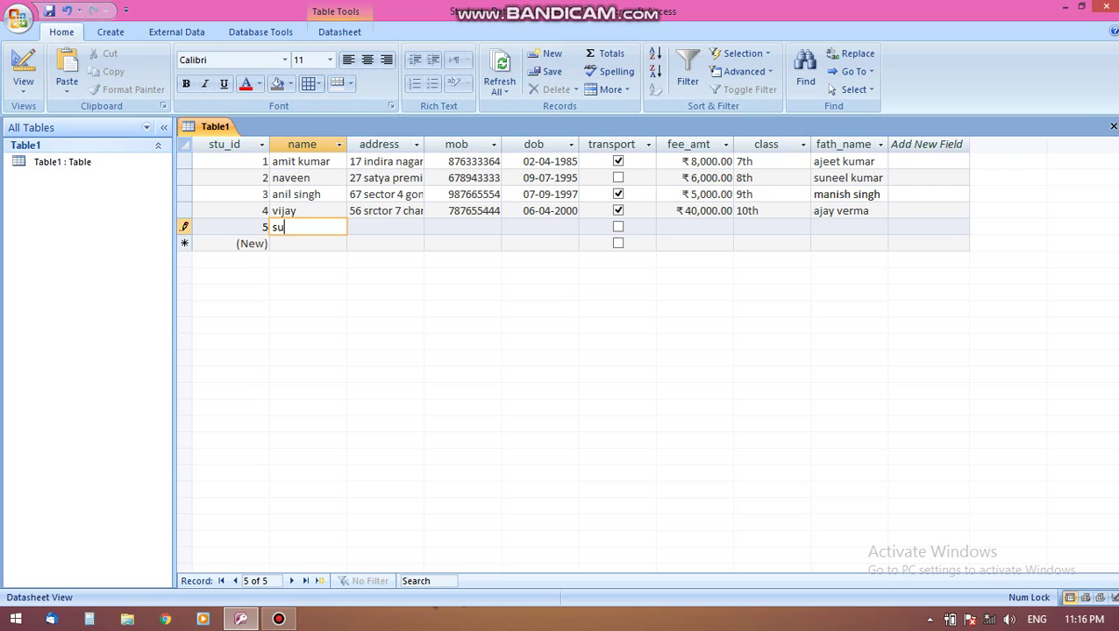
text(mit verma)
key(Tab)
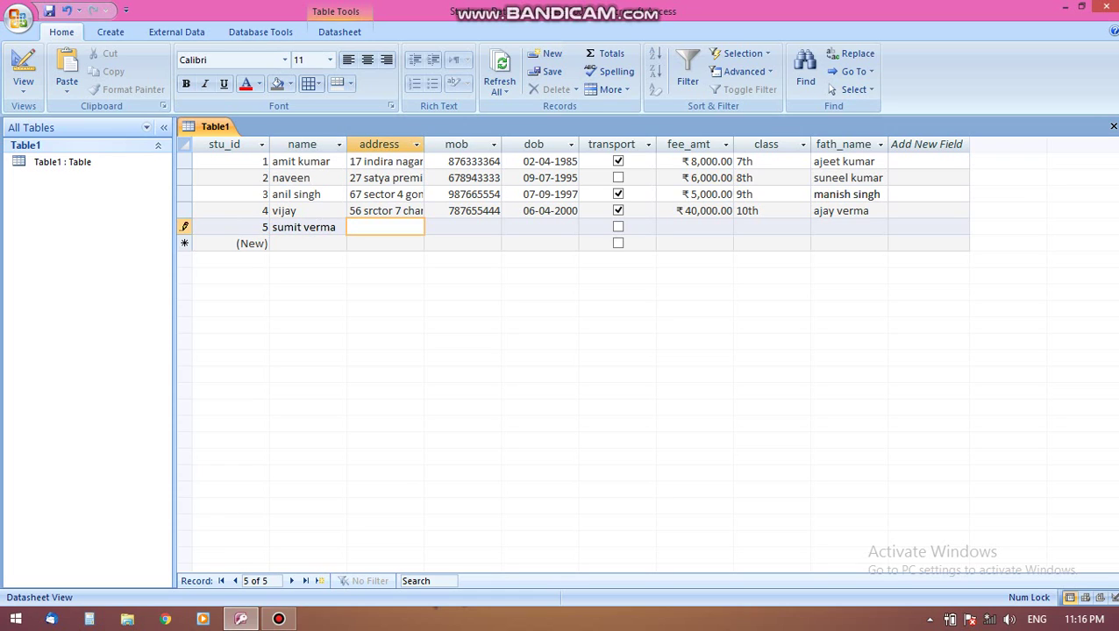
text(67)
text( deva ro)
text(ad bb)
text(k)
key(Tab)
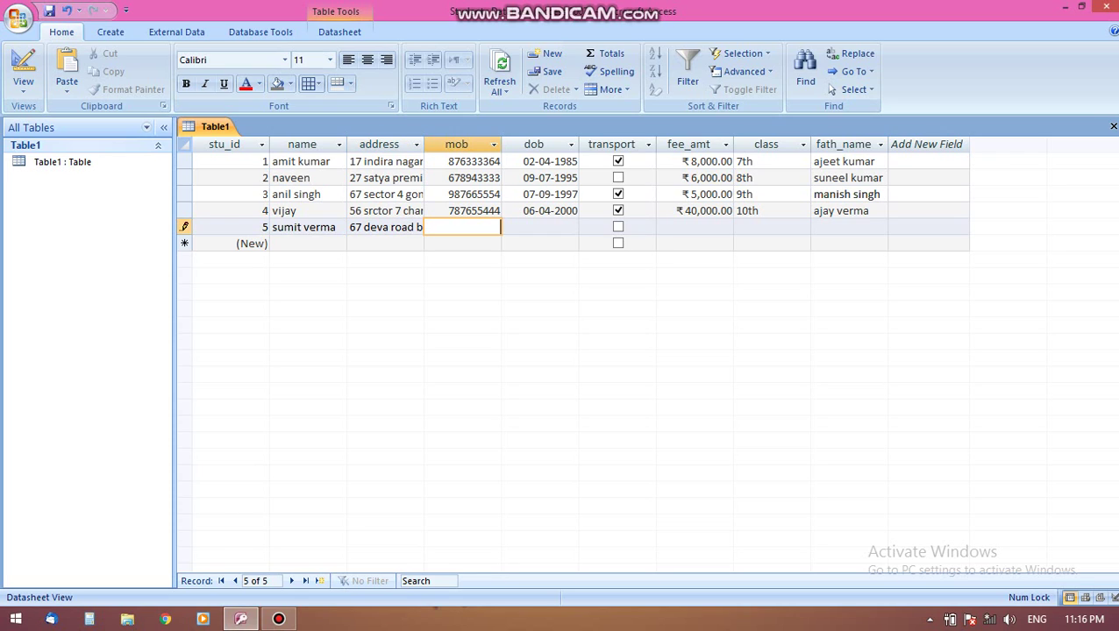
Enter the mobile number and date of birth in the mob and dob fields of the fifth student record
text(876544444)
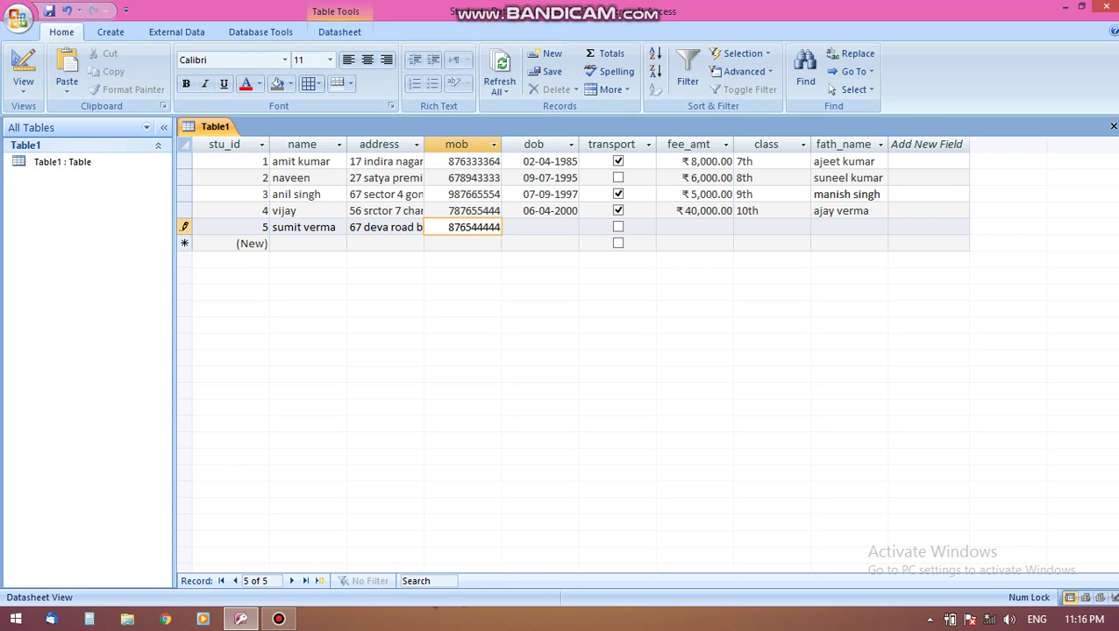
key(Tab)
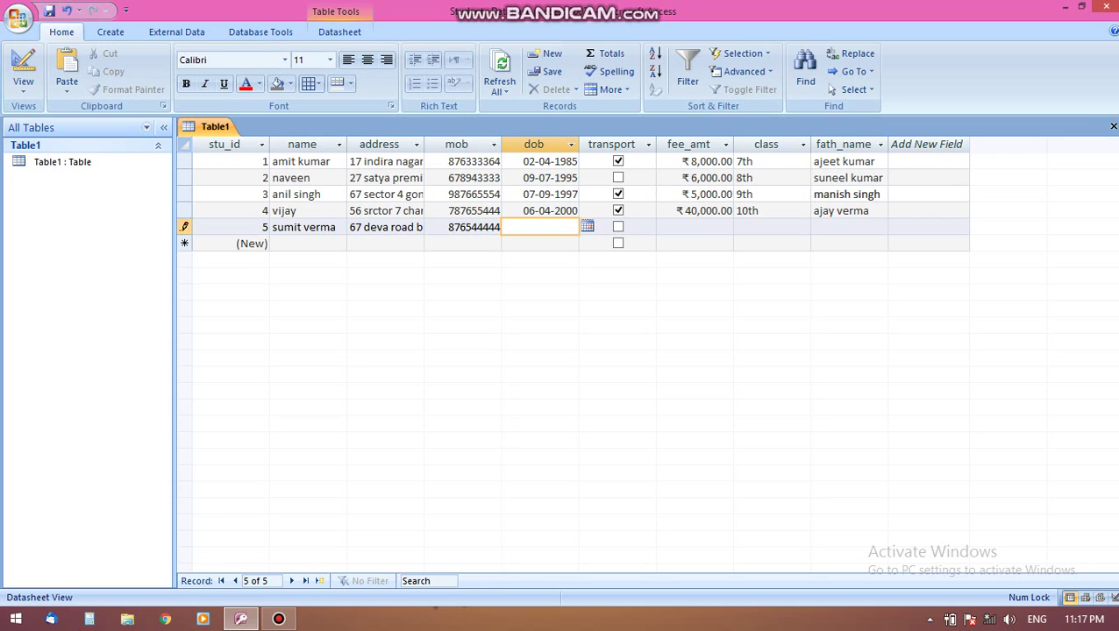
text(09-)
text(-8-)
text(2003)
key(Return)
click(482, 228)
click(481, 227)
key(BackSpace)
text(0)
Complete the fifth student record with fee_amt 80000, class 12th and the father's full name, and save it
click(693, 227)
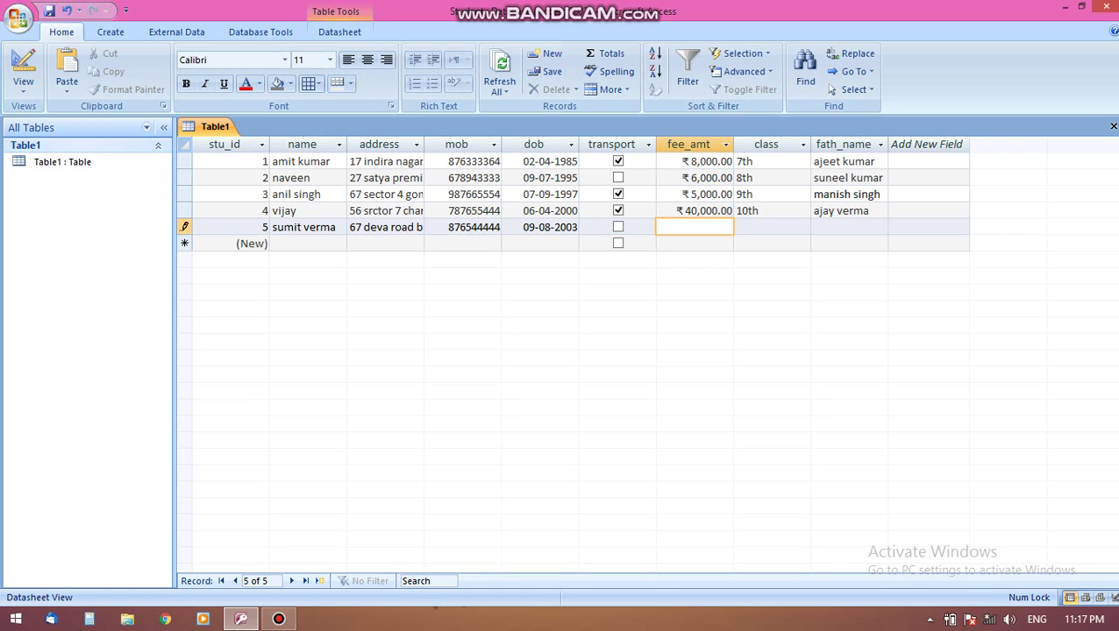
text(80000)
key(Tab)
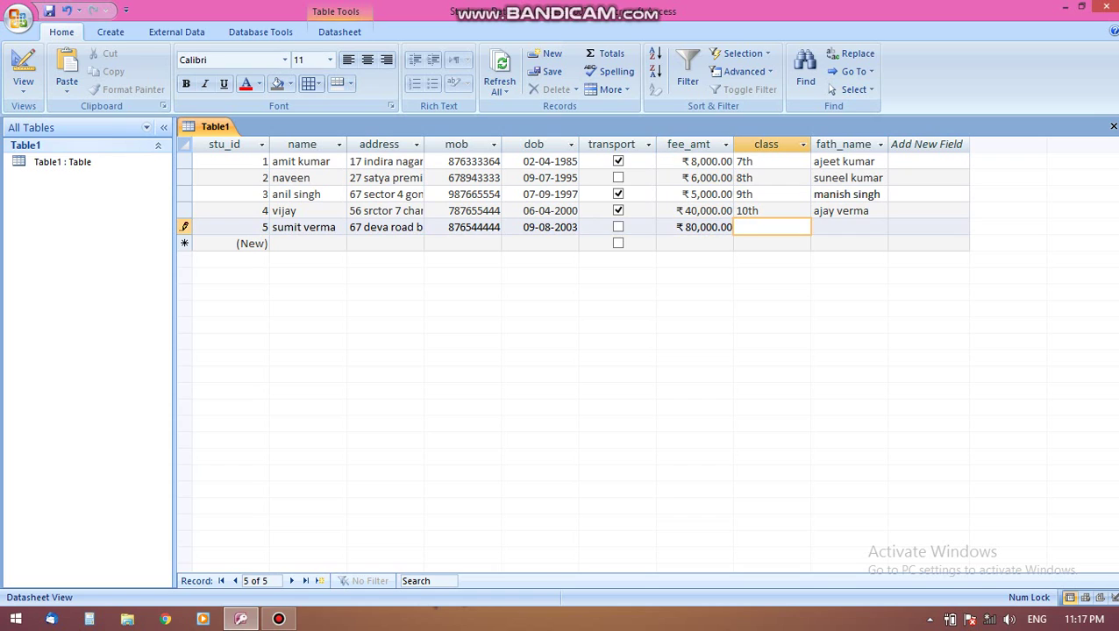
text(12th)
key(Tab)
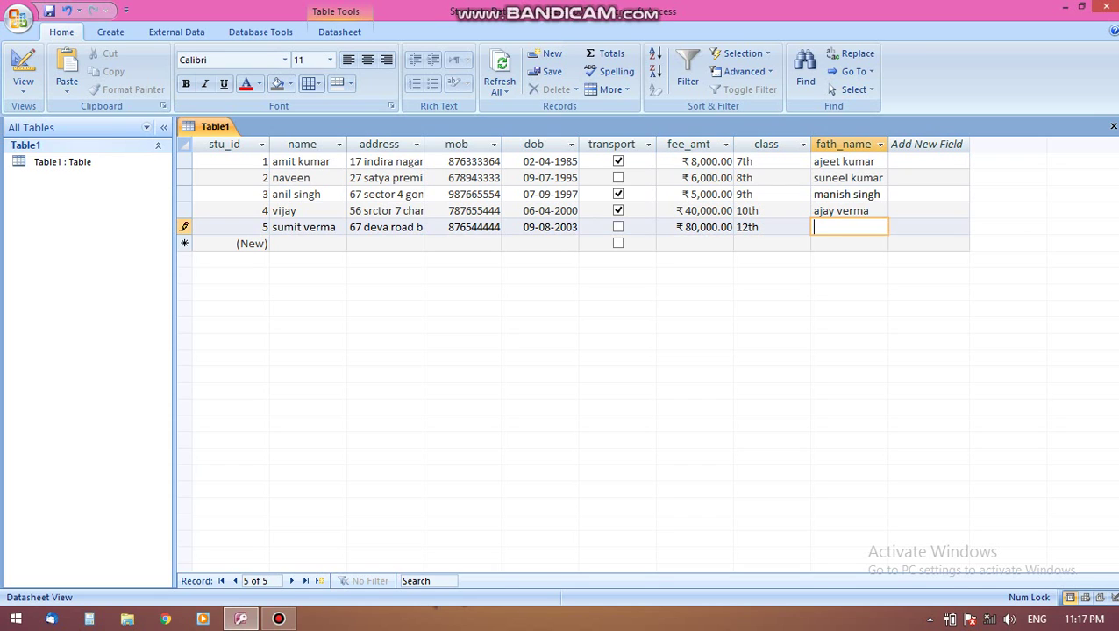
text(shayam verma)
key(ctrl+s)
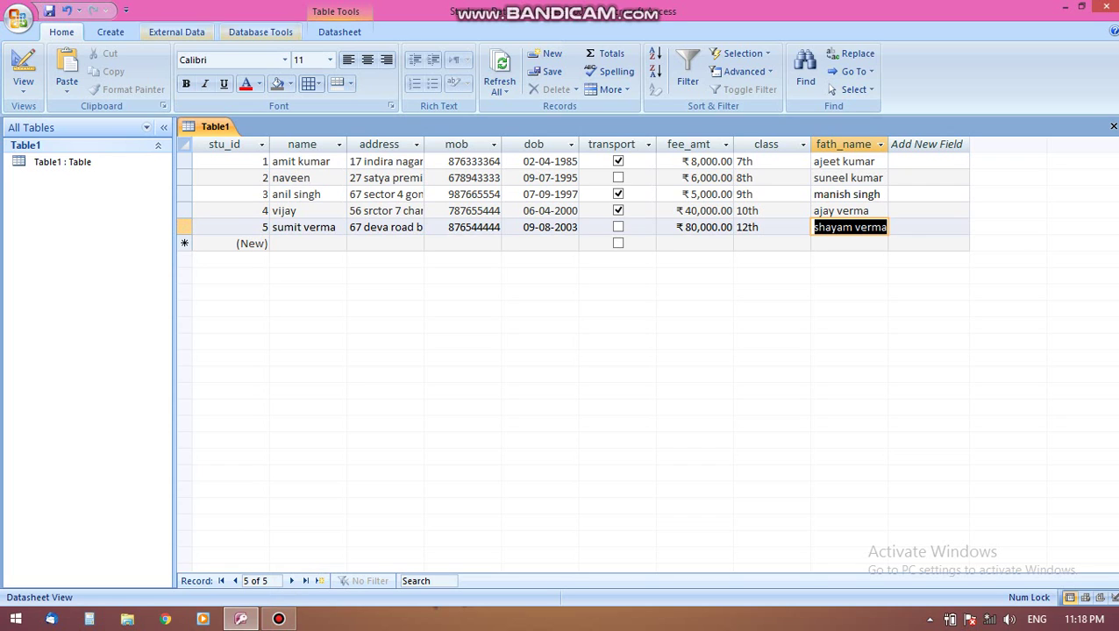
right_click(870, 145)
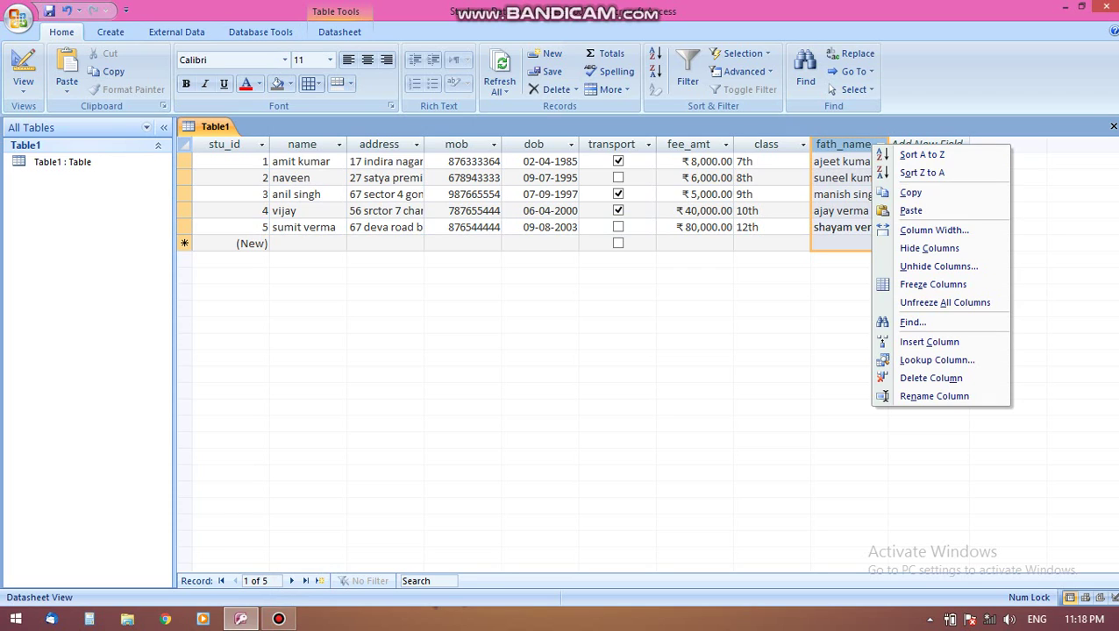
key(Escape)
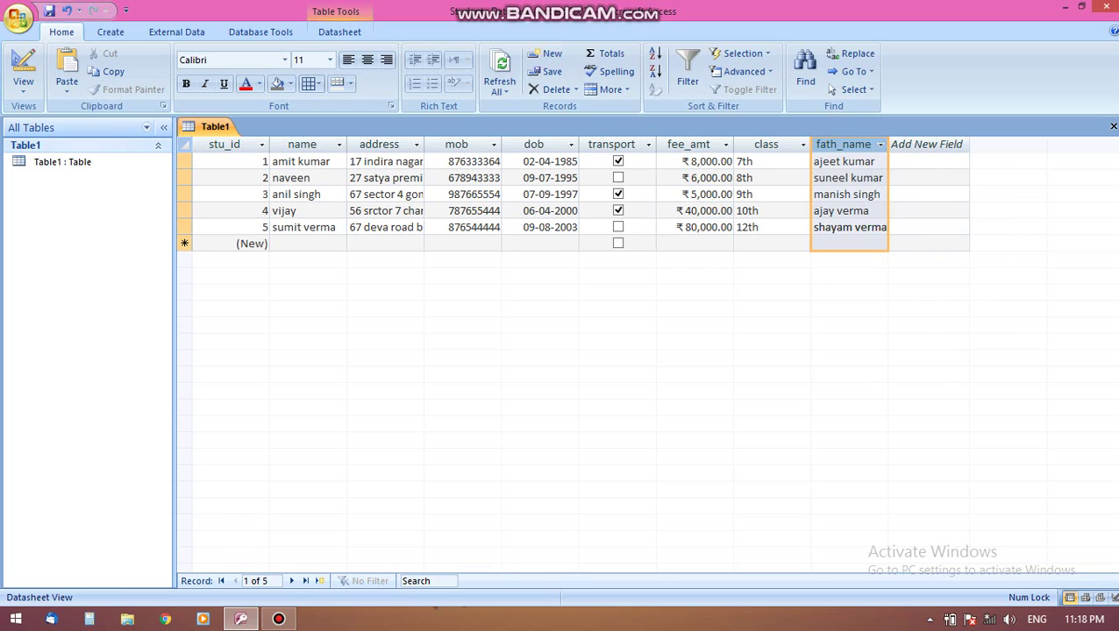
click(279, 619)
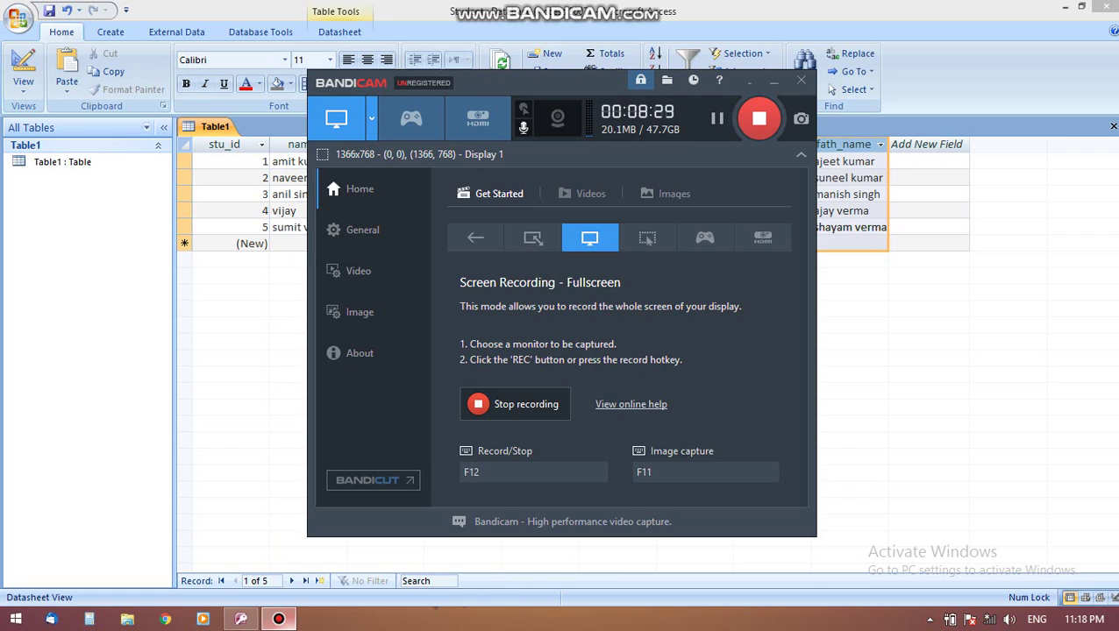
click(279, 619)
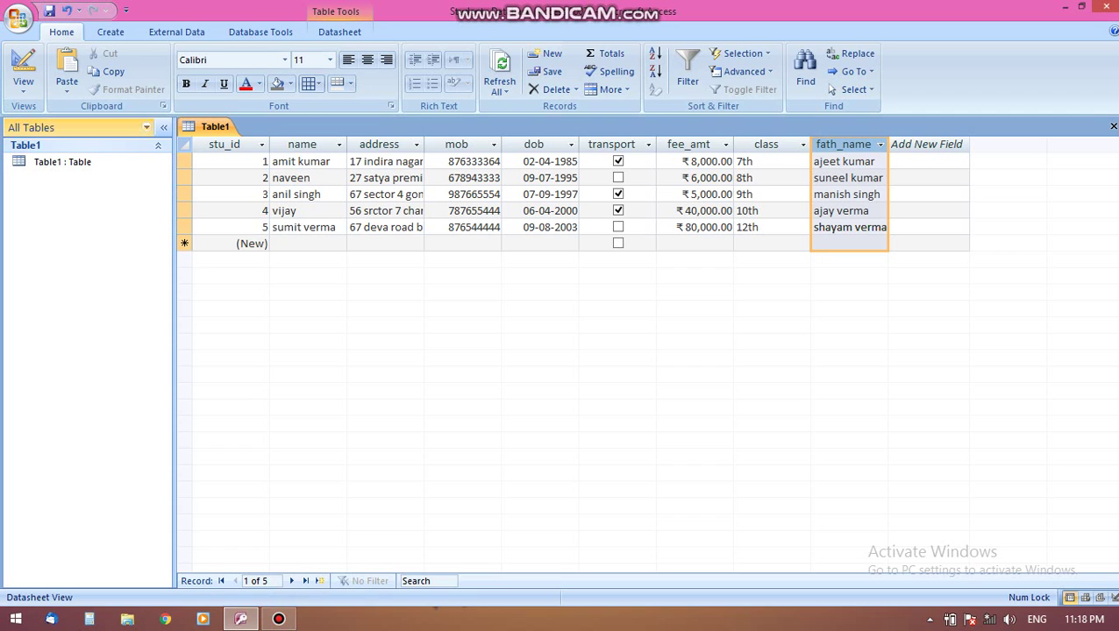
Add a Text field named mon_name below fath_name in the table design and return the table to Datasheet View
click(22, 83)
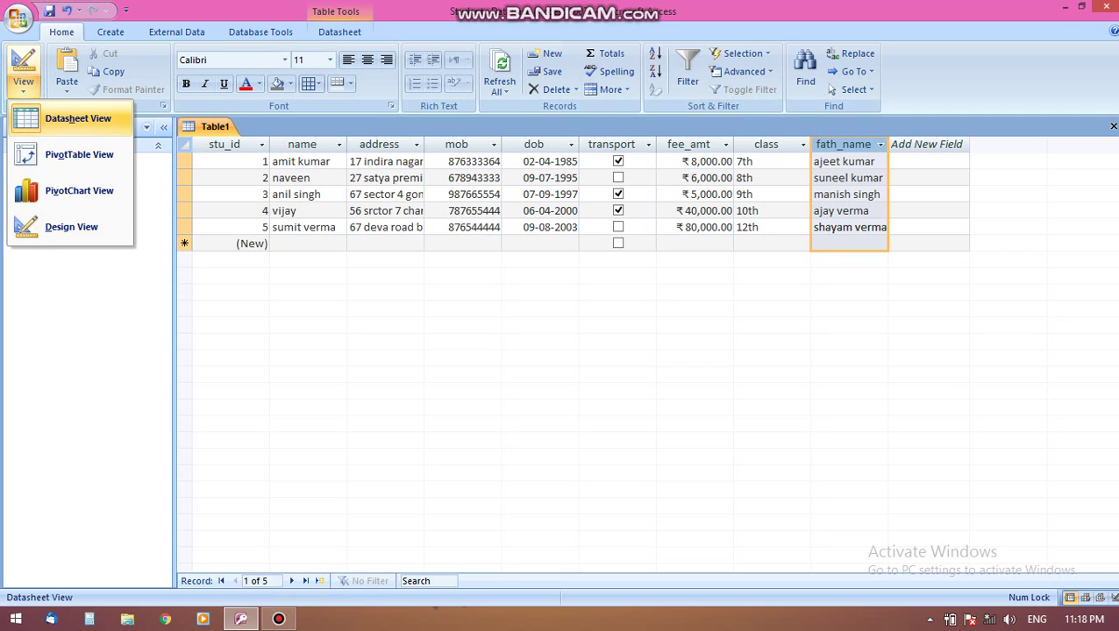
click(71, 226)
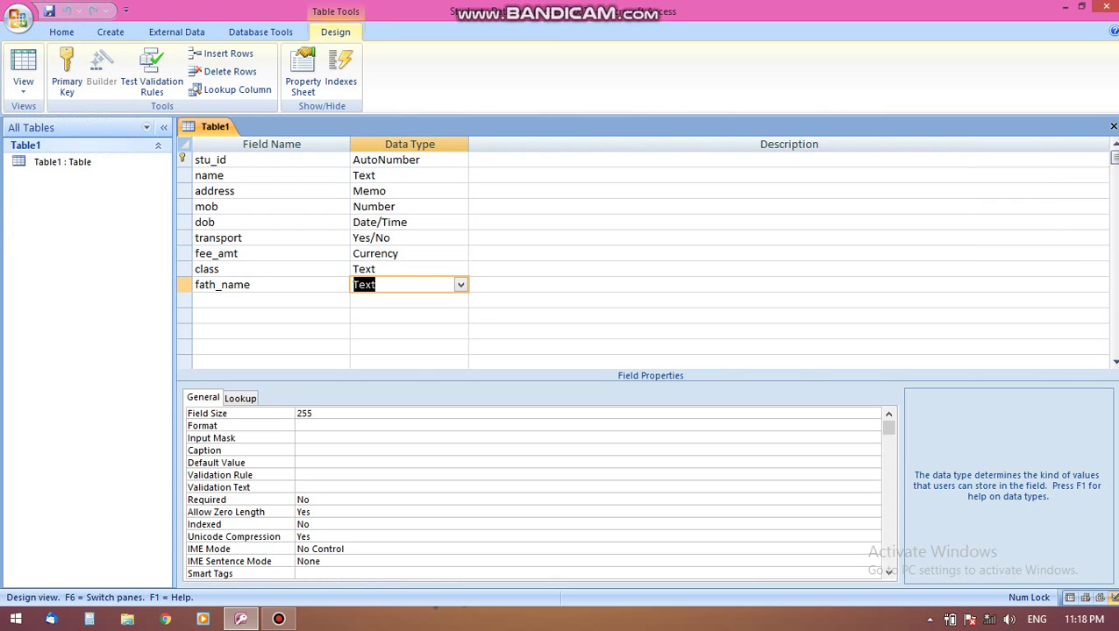
click(223, 175)
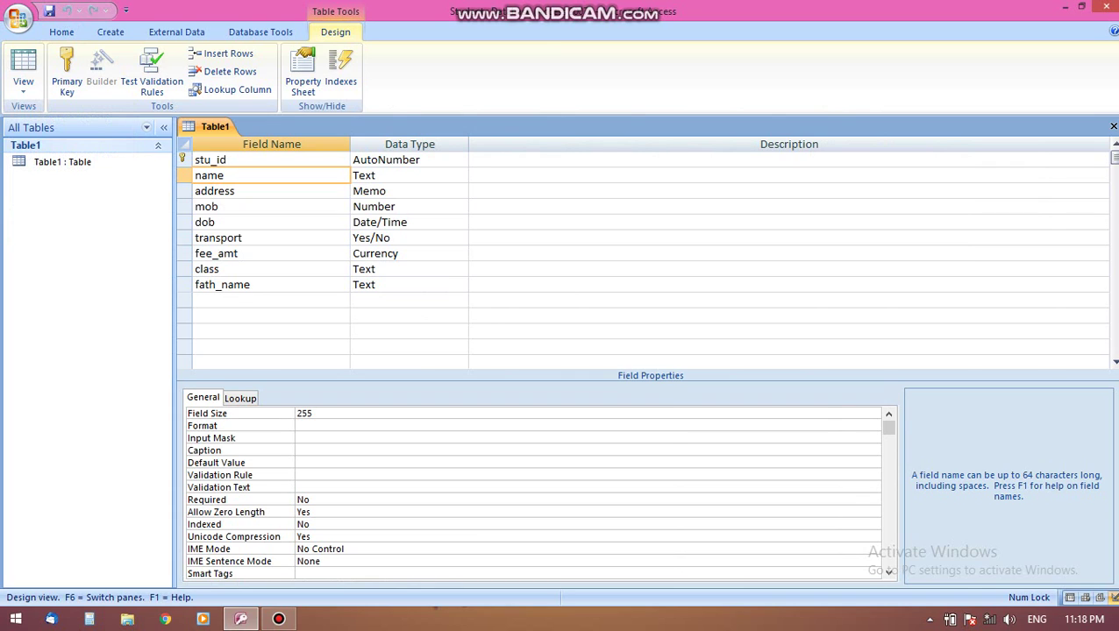
click(233, 190)
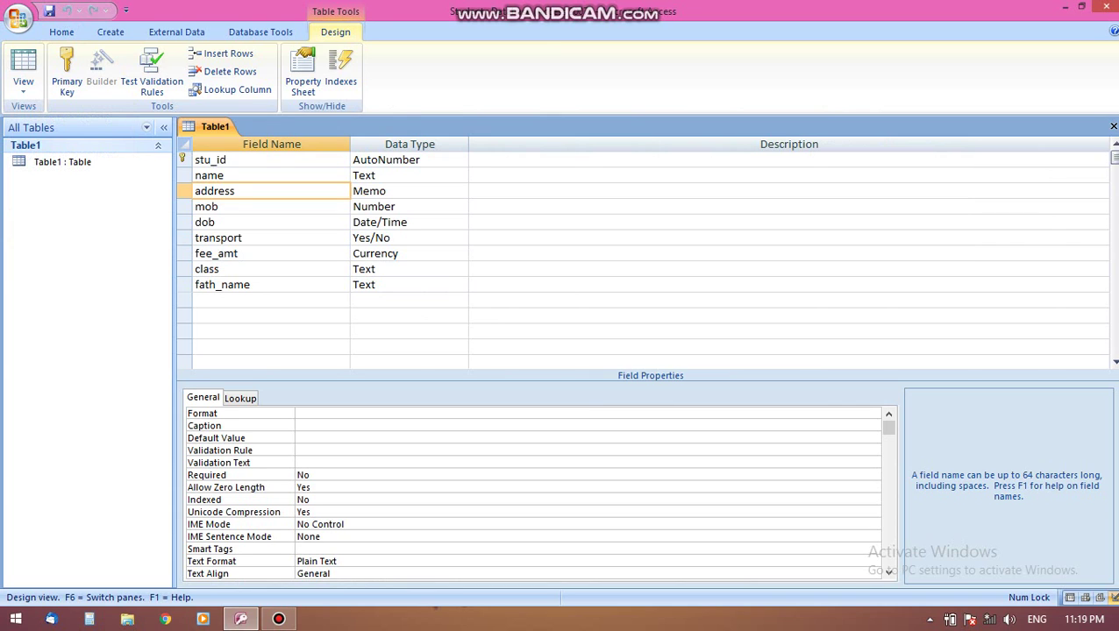
click(218, 206)
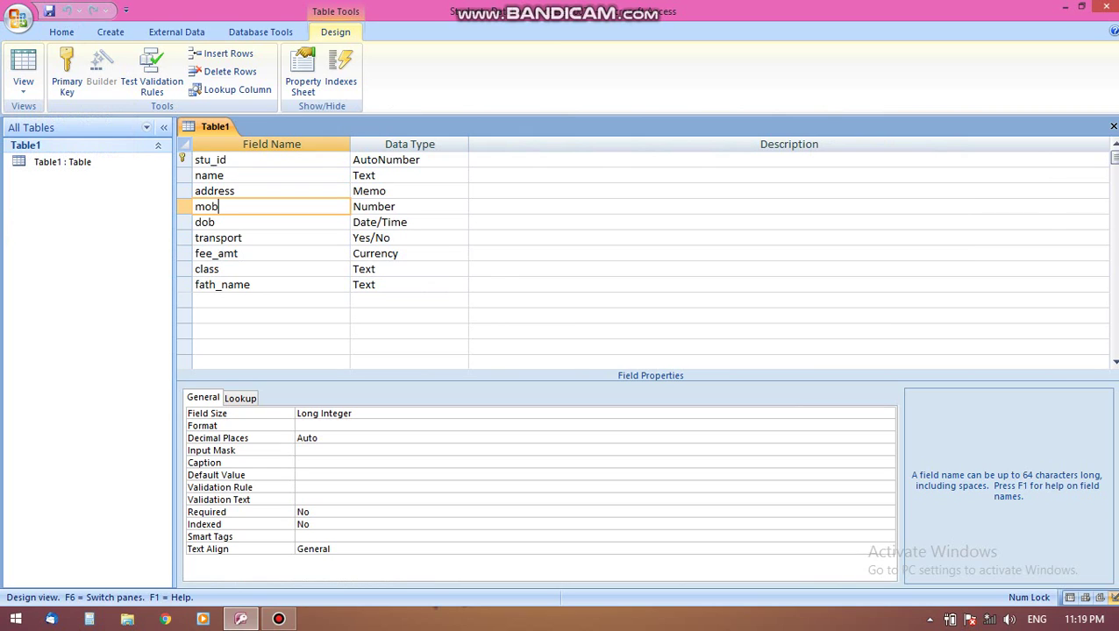
click(263, 299)
text(mo)
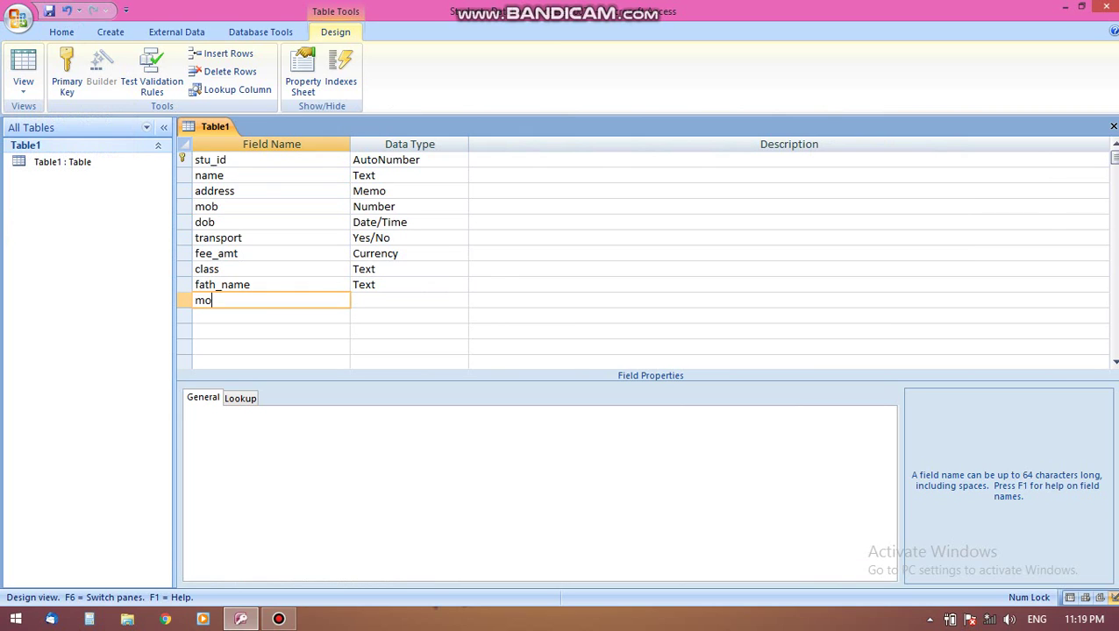
text(n_name)
key(Tab)
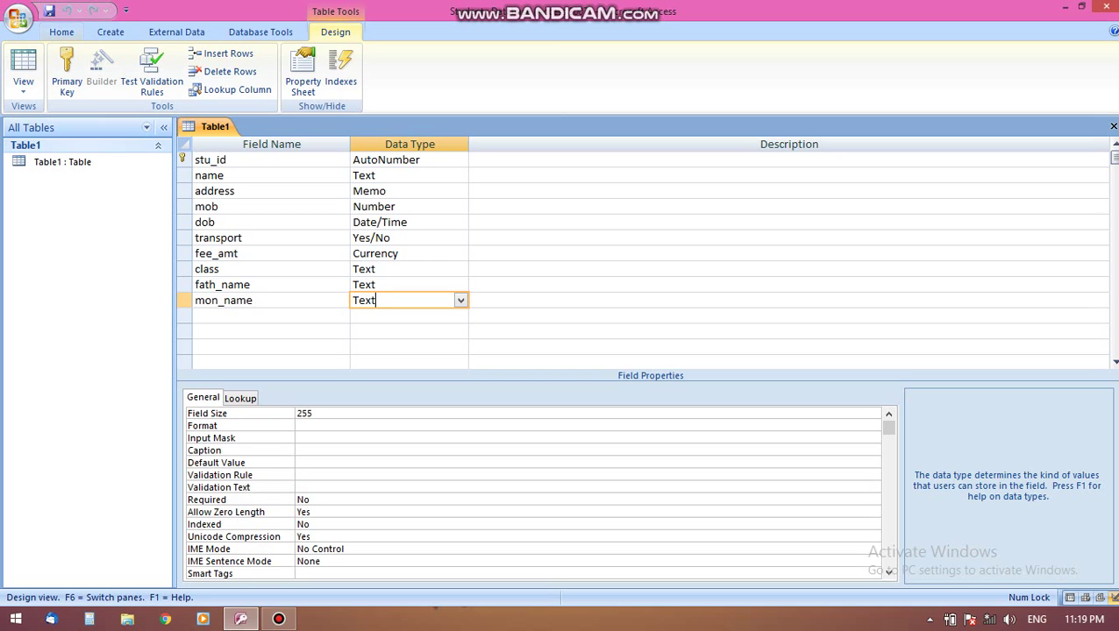
click(24, 83)
click(61, 117)
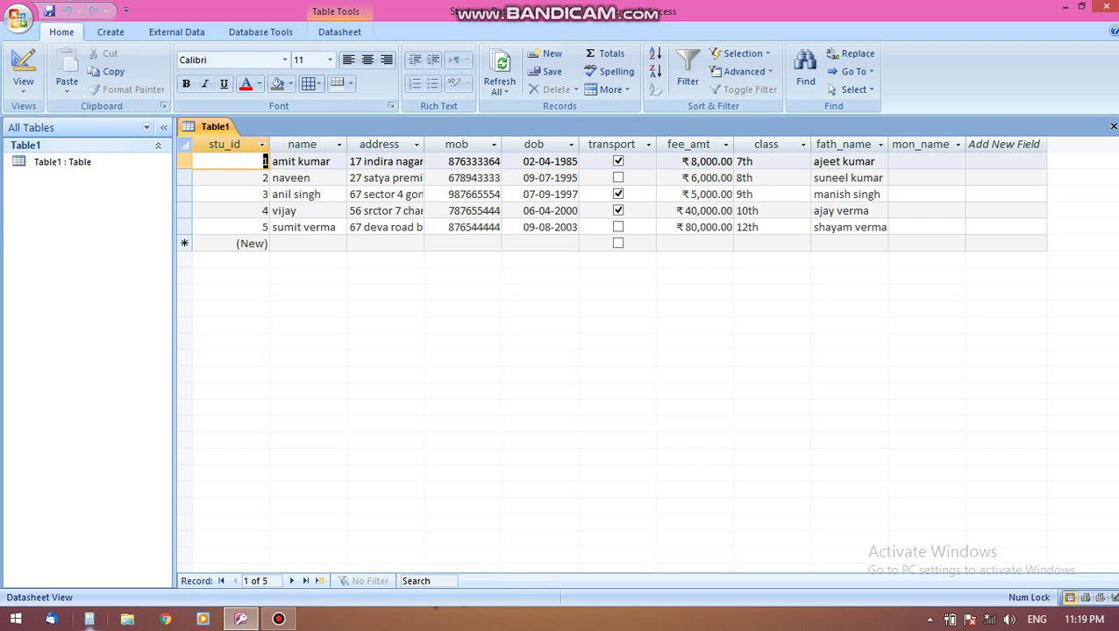
click(279, 619)
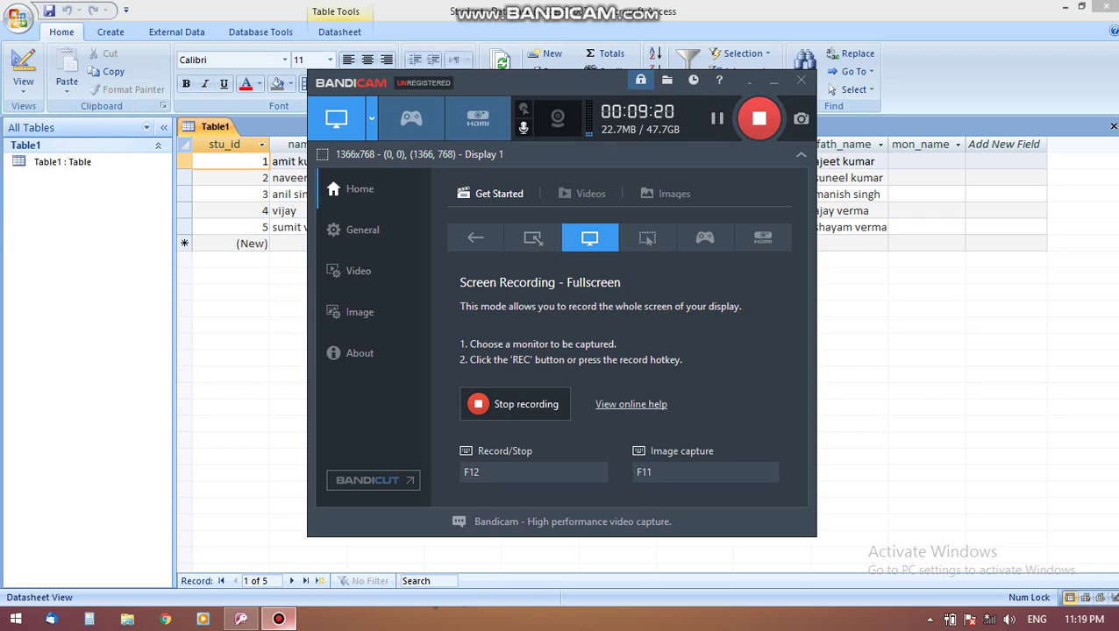
key(super+Down)
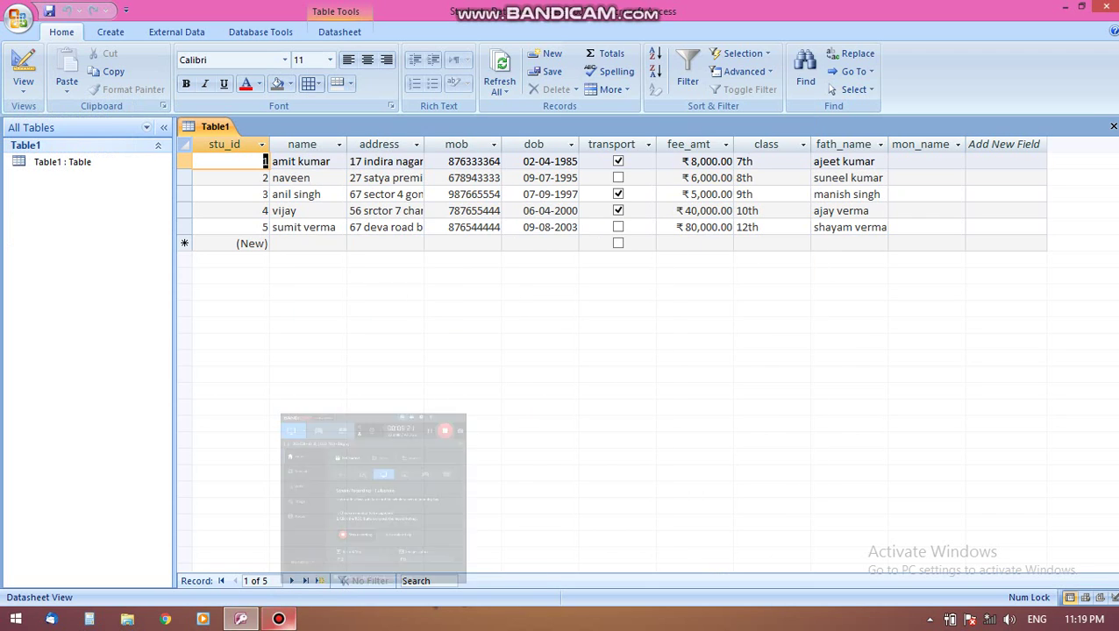